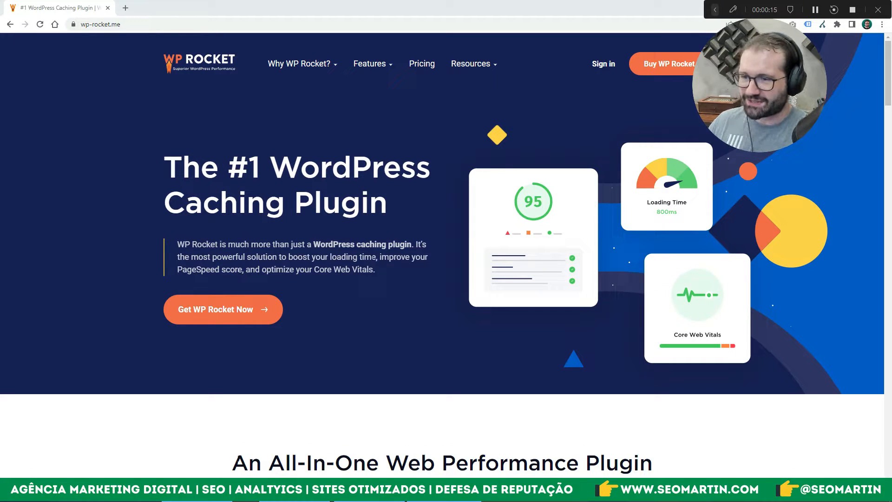
# - View the WP Rocket pricing page and compare the license plans
pyautogui.click(422, 65)
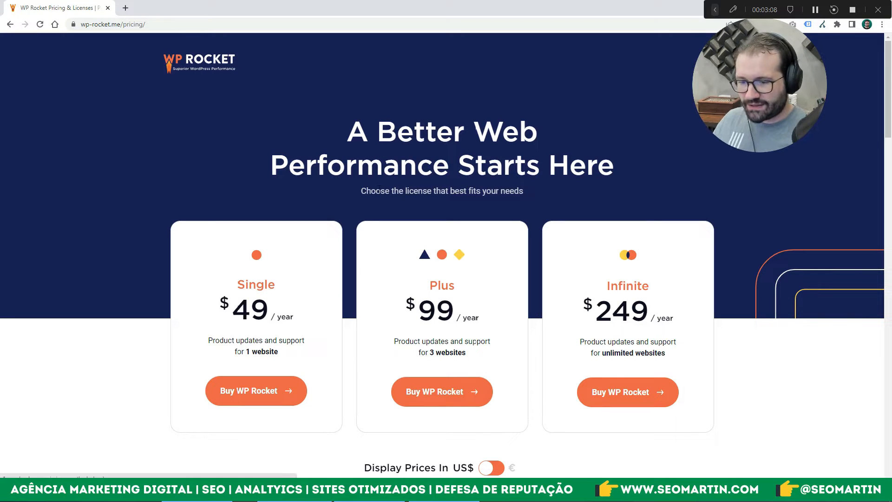
pyautogui.scroll(-3, 367, 165)
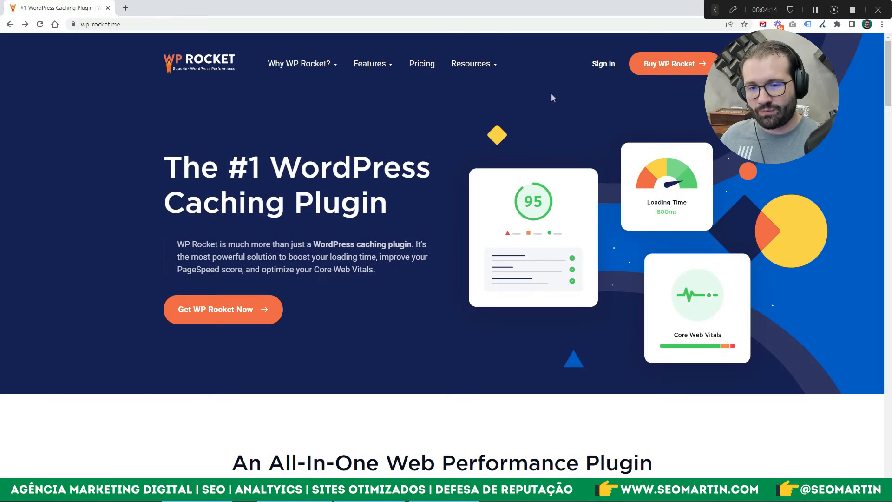
# - Go to the WP Rocket account area and download the plugin's zip file
pyautogui.click(602, 67)
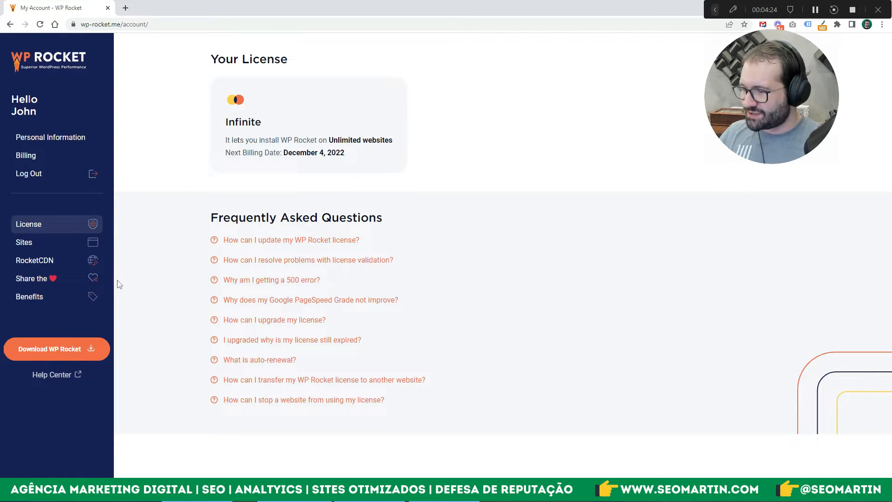
pyautogui.click(52, 355)
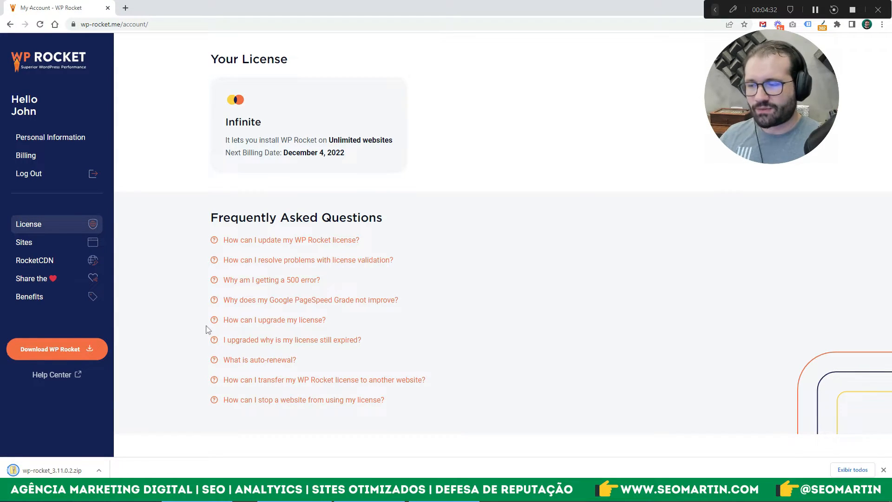
# - Open the odontoitaim.com.br website in a new browser tab
pyautogui.click(126, 8)
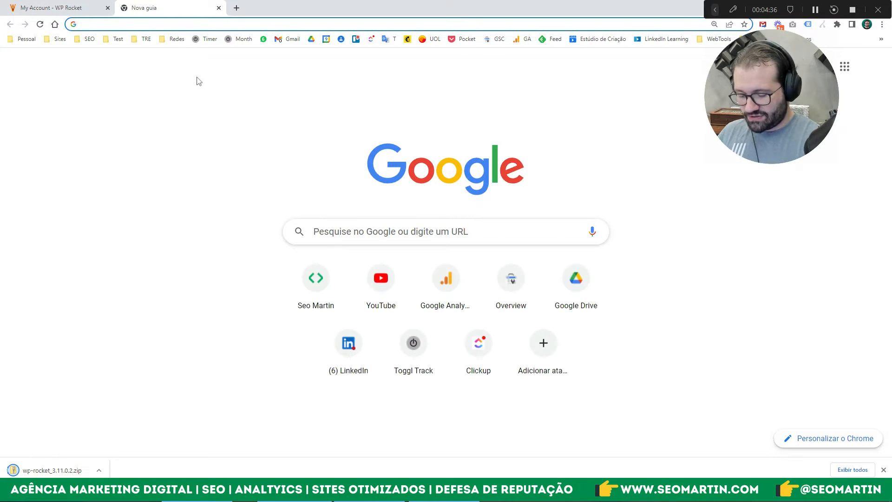
pyautogui.write('odont')
pyautogui.press('Return')
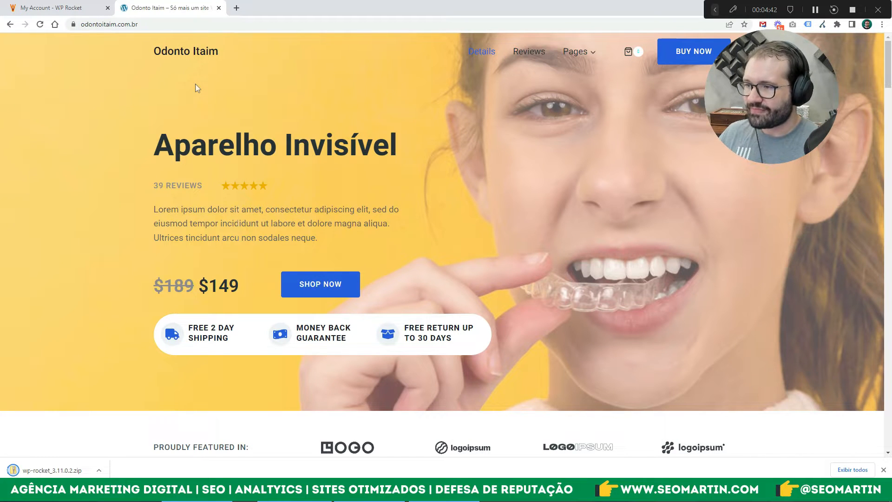
# - Open PageSpeed Insights in another new tab from the saved Test bookmarks
pyautogui.click(236, 8)
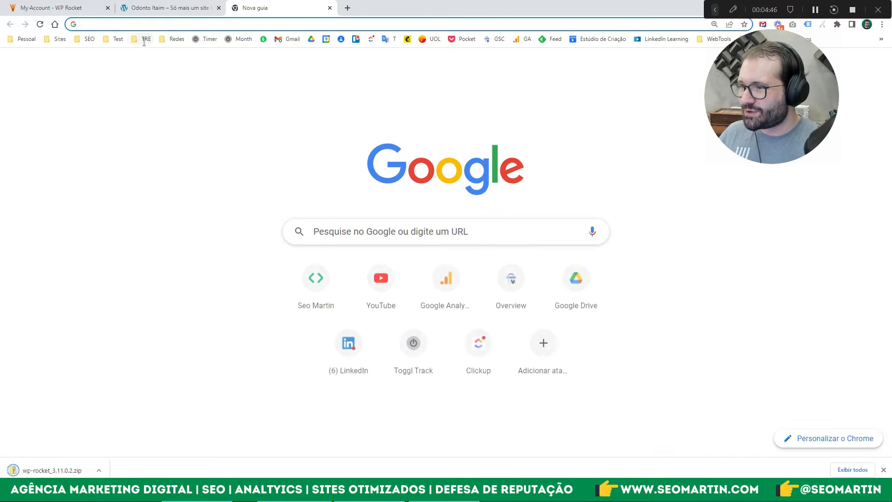
pyautogui.click(145, 40)
pyautogui.moveTo(116, 39)
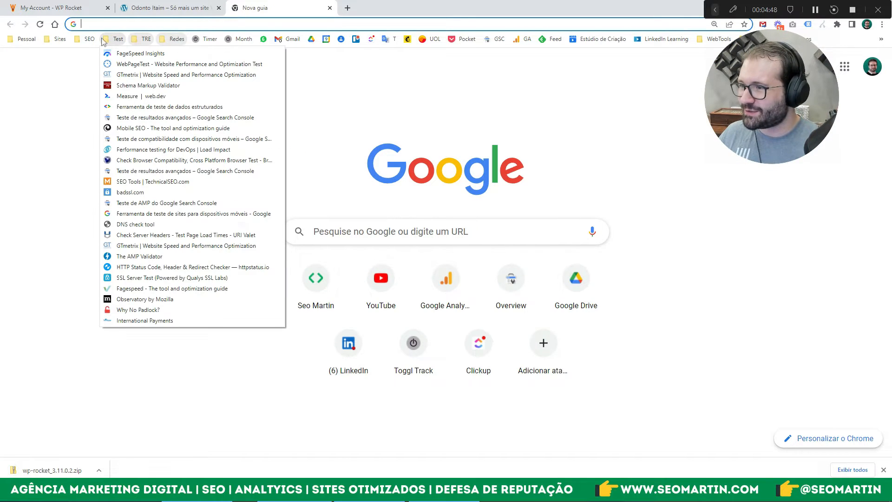
pyautogui.click(119, 54)
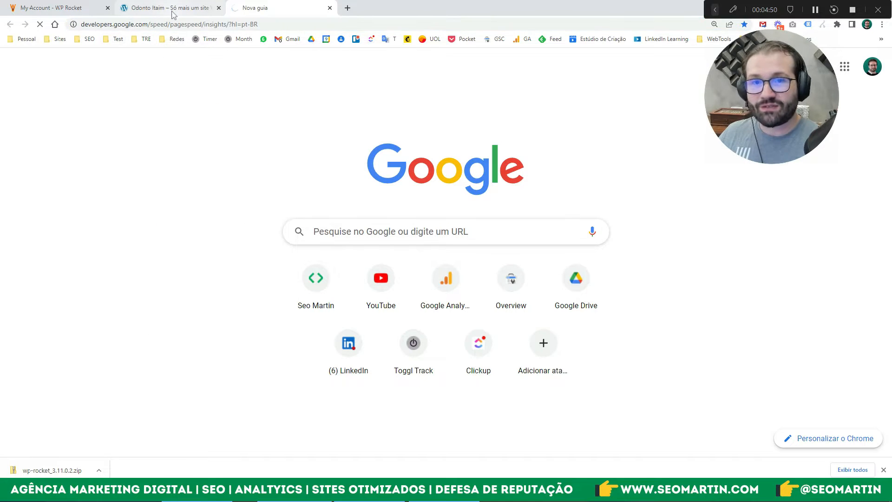
pyautogui.click(173, 8)
pyautogui.click(186, 24)
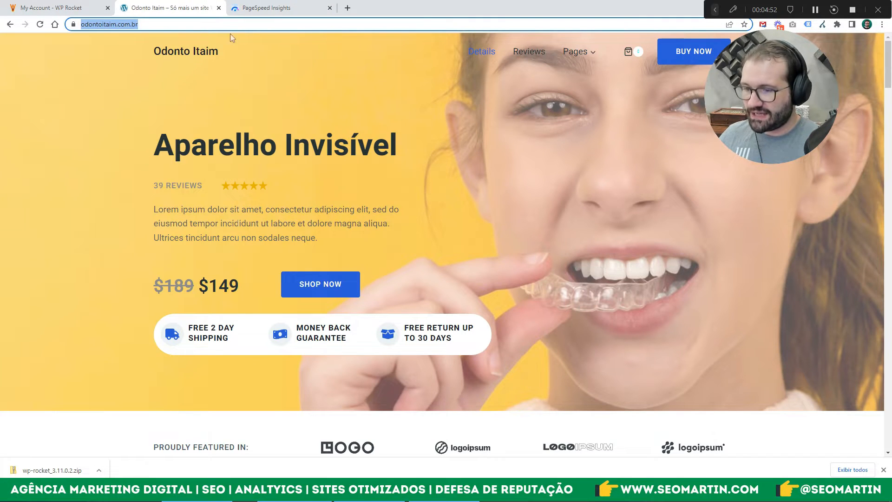
pyautogui.hotkey('ctrl', 'c')
pyautogui.click(273, 13)
pyautogui.click(282, 81)
pyautogui.hotkey('ctrl', 'v')
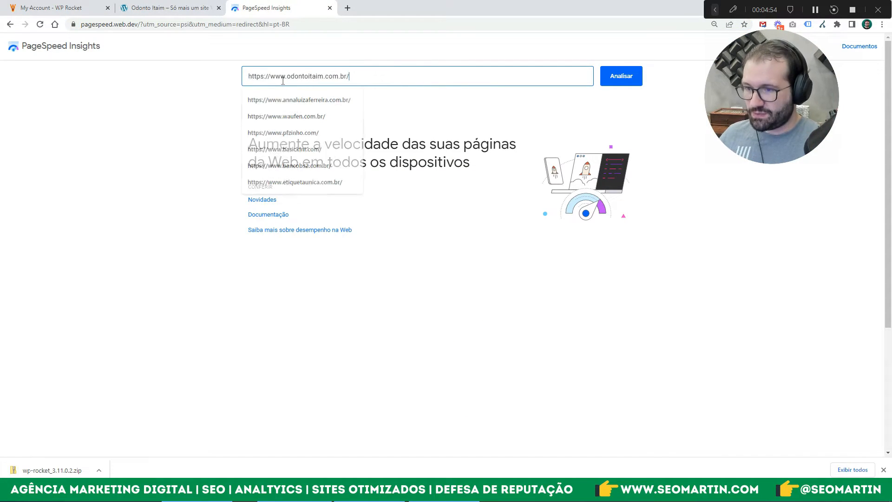
pyautogui.press('Return')
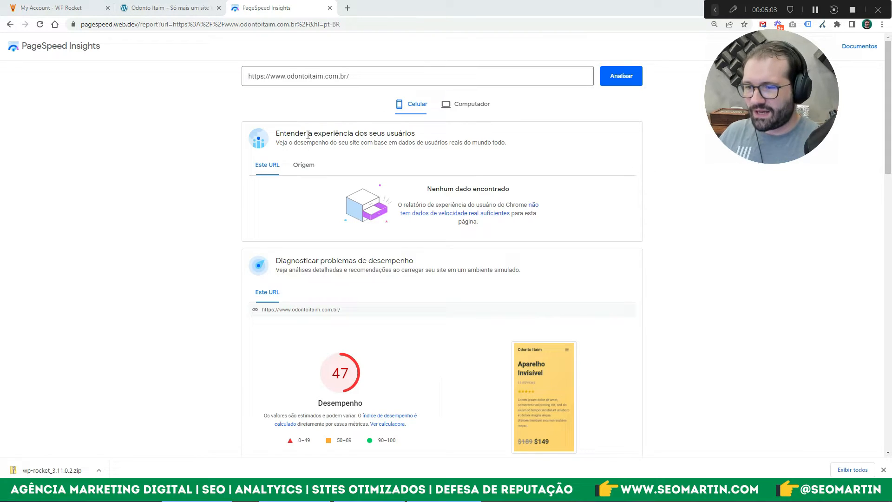
# - Enlarge the report to 110% and review the mobile performance score, metrics and improvement opportunities
pyautogui.hotkey('ctrl', '+')
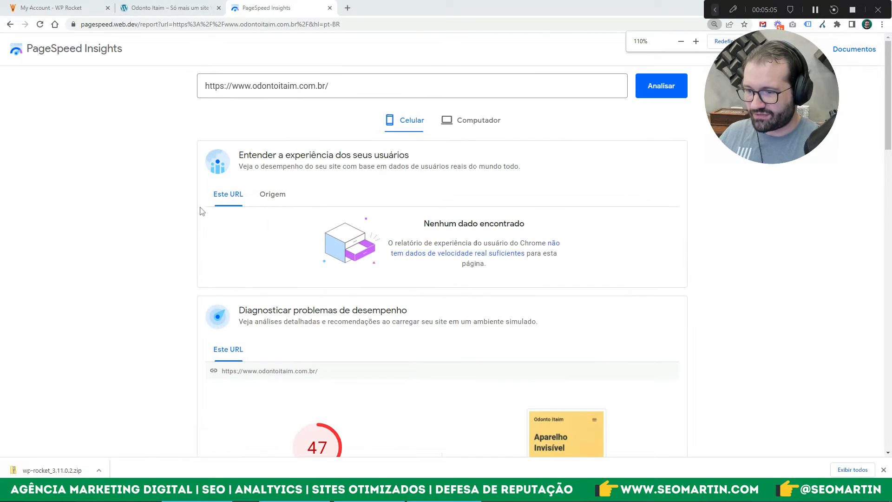
pyautogui.click(884, 471)
pyautogui.scroll(-6, 186, 223)
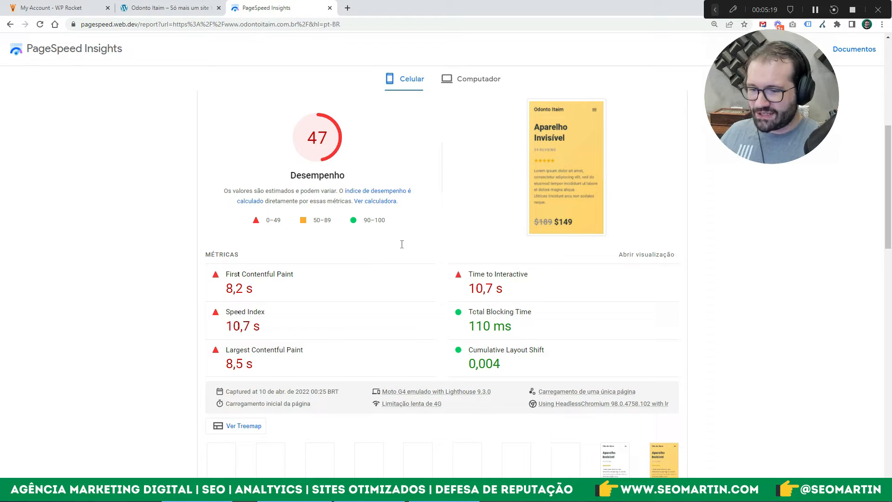
pyautogui.scroll(-3, 331, 214)
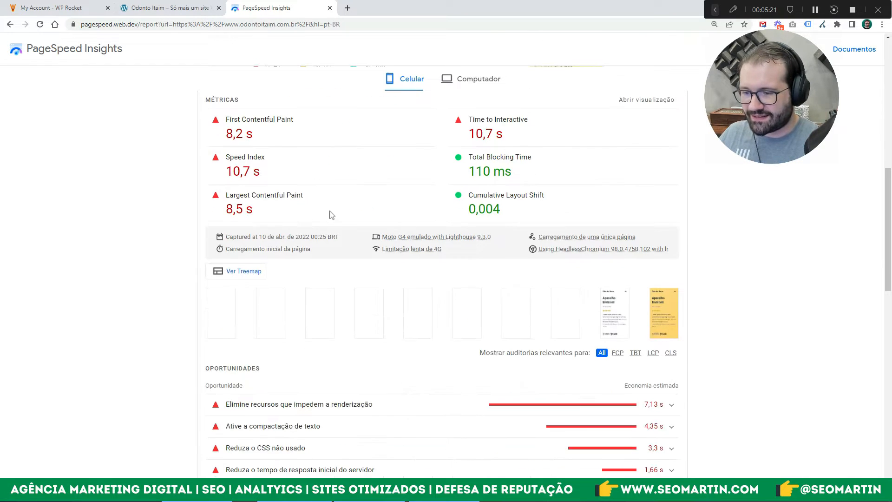
pyautogui.scroll(-6, 353, 212)
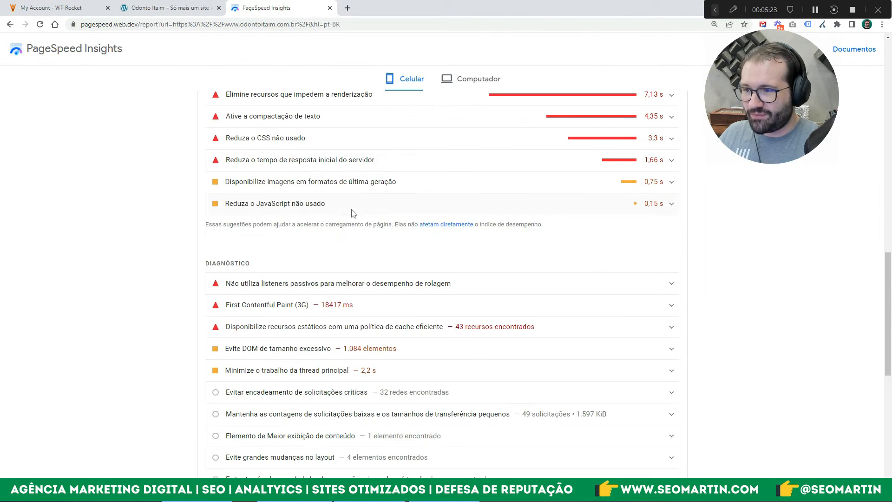
pyautogui.scroll(1, 890, 279)
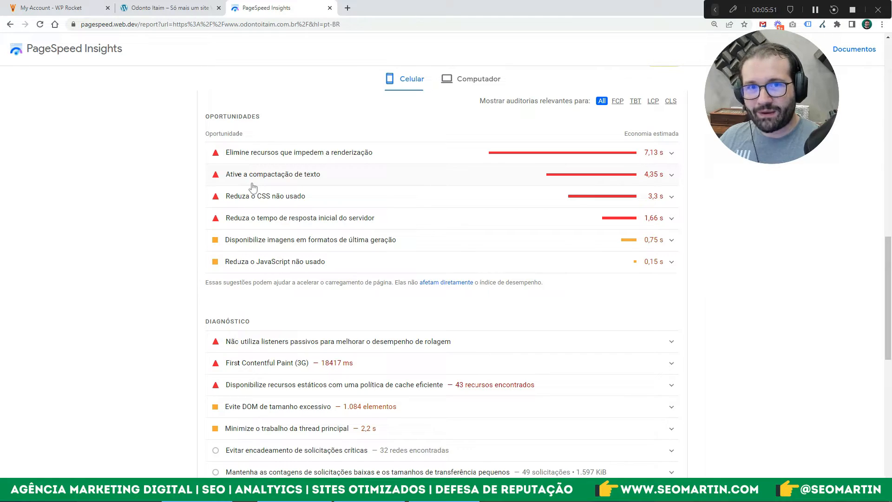
# - Examine the resources listed under "Elimine recursos que impedem a renderização" and collapse the item again
pyautogui.click(253, 157)
pyautogui.scroll(-6, 284, 195)
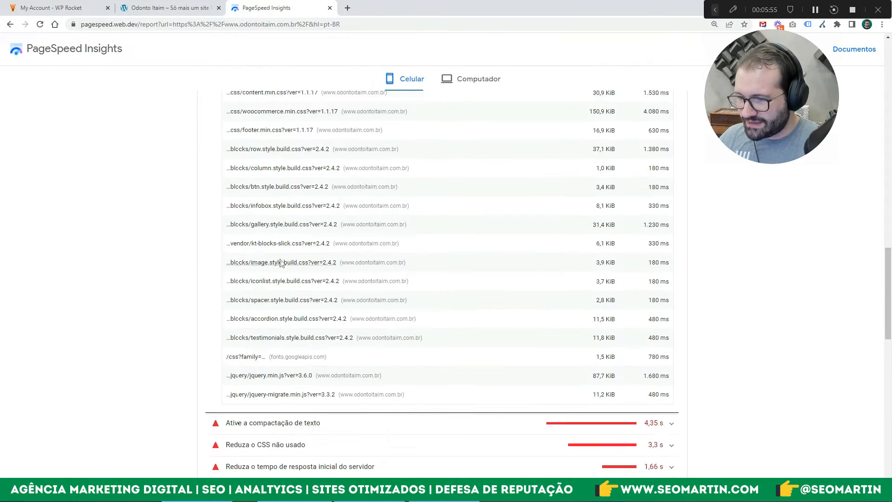
pyautogui.scroll(-3, 281, 263)
pyautogui.scroll(10, 274, 272)
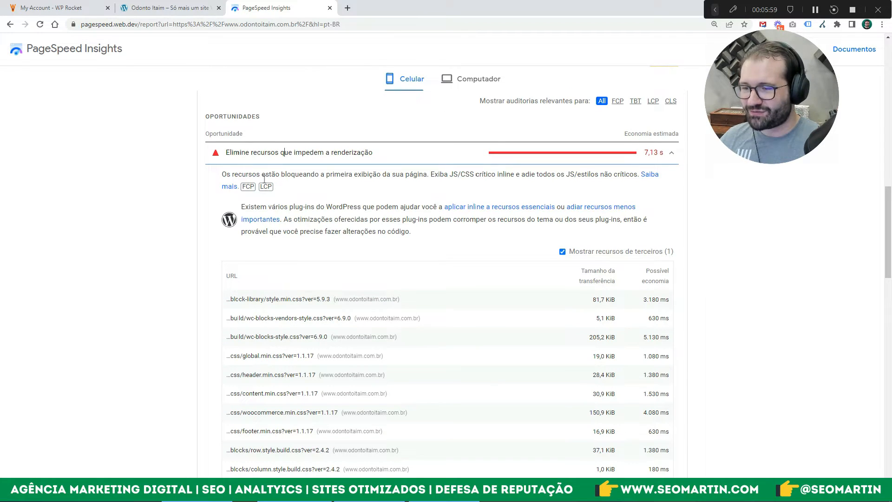
pyautogui.click(274, 156)
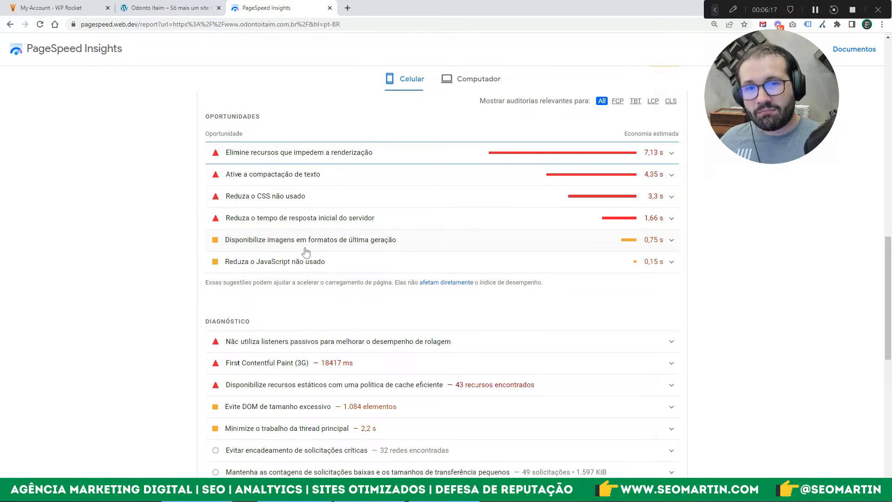
# - Glance at the Odonto Itaim site and review the PageSpeed report's diagnostics and metrics
pyautogui.click(186, 7)
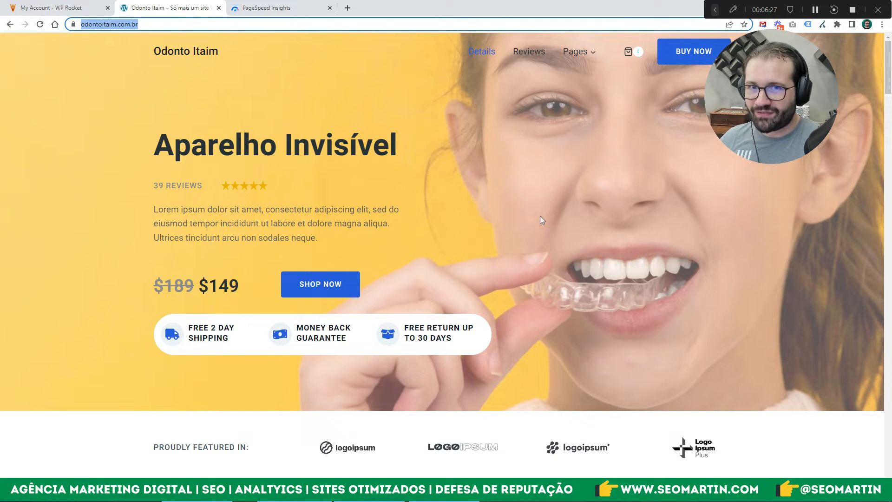
pyautogui.click(278, 8)
pyautogui.scroll(-7, 194, 265)
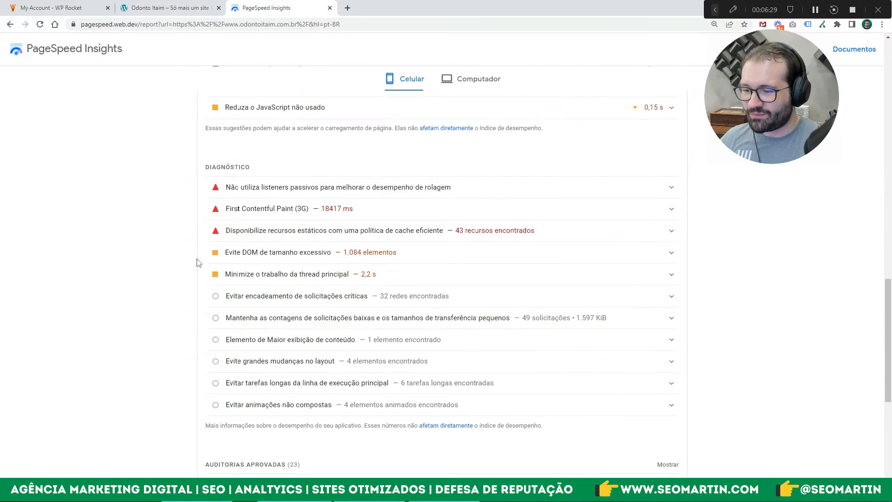
pyautogui.scroll(15, 556, 245)
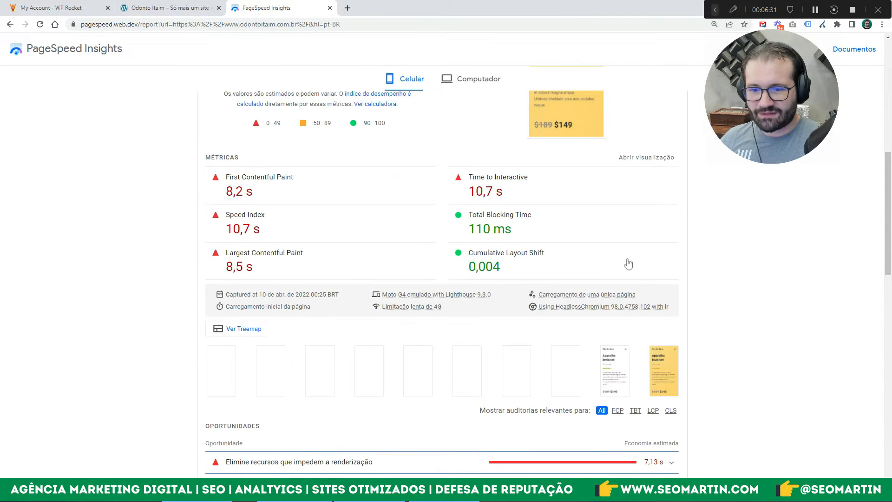
# - Capture the whole PageSpeed report as an image with GoFullPage and close the report tab
pyautogui.click(793, 25)
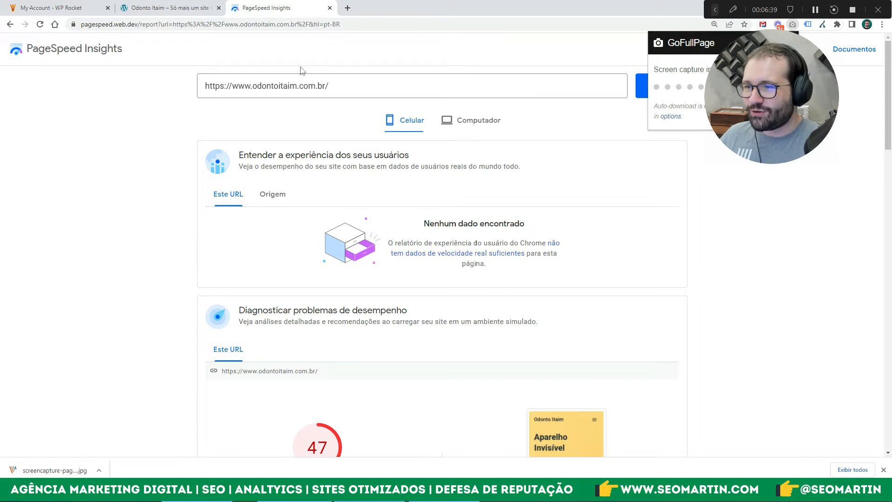
pyautogui.click(330, 8)
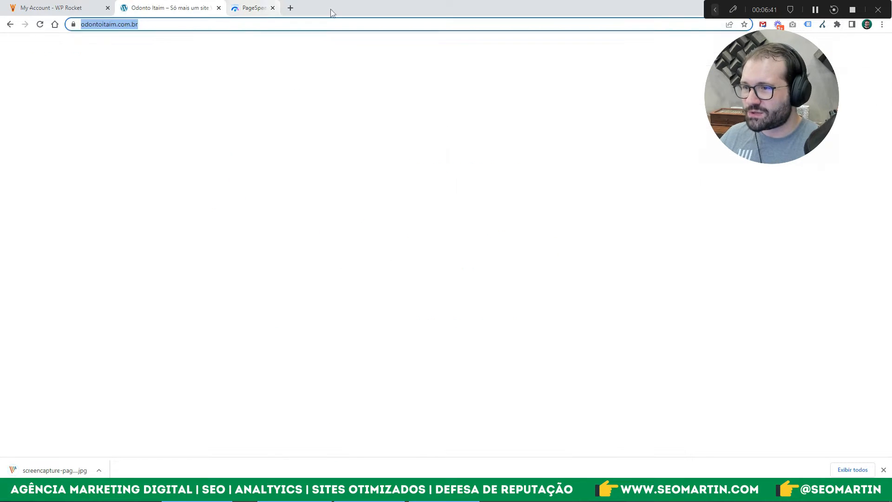
# - Open the Odonto Itaim site's WordPress dashboard at odontoitaim.com.br/wp-admin/
pyautogui.click(204, 25)
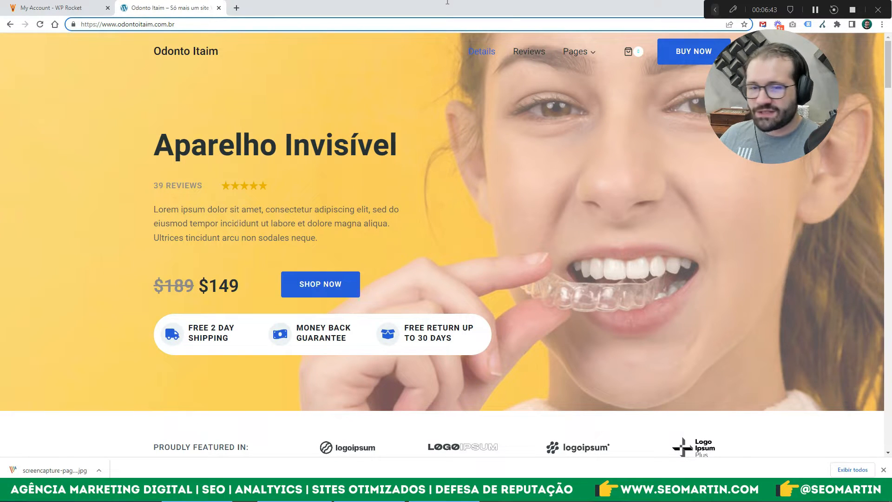
pyautogui.click(815, 10)
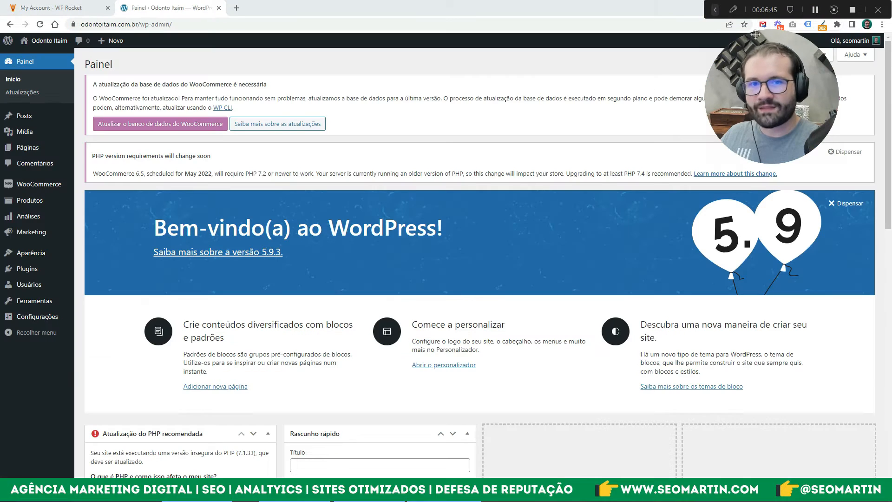
# - Start the WooCommerce database update from the dashboard notice and look over the dashboard widgets
pyautogui.click(145, 126)
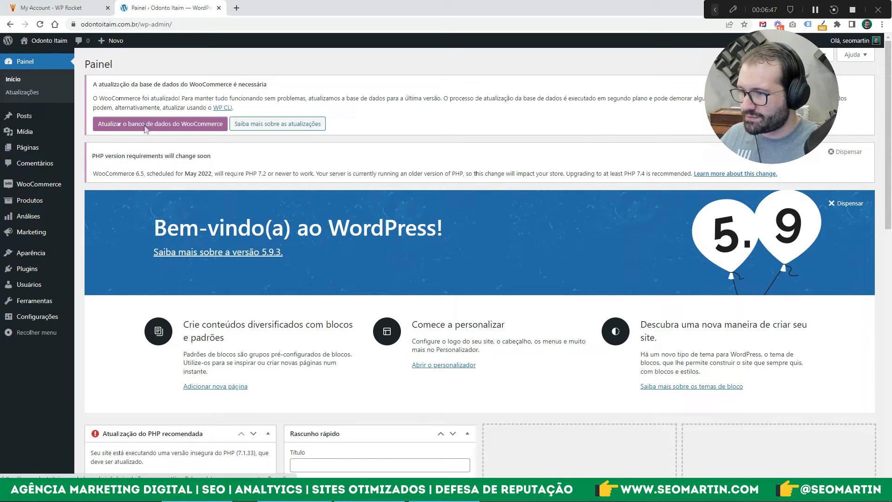
pyautogui.click(144, 126)
pyautogui.scroll(-5, 186, 207)
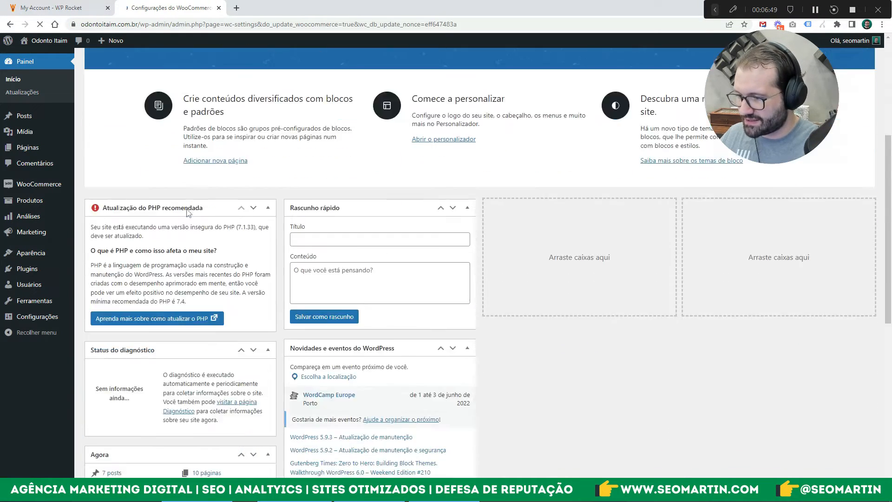
pyautogui.scroll(-8, 187, 212)
pyautogui.scroll(13, 110, 205)
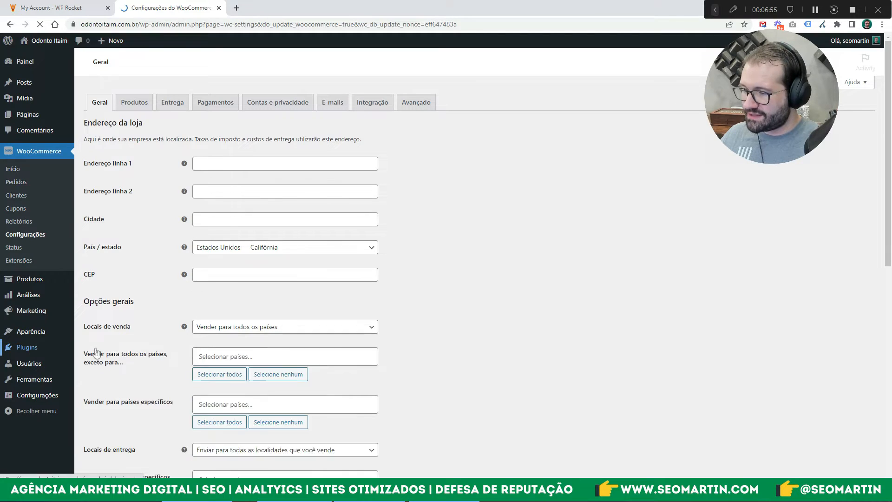
# - Add a new plugin to the WordPress site by uploading and installing wp-rocket_3.11.0.2.zip from Downloads
pyautogui.moveTo(49, 353)
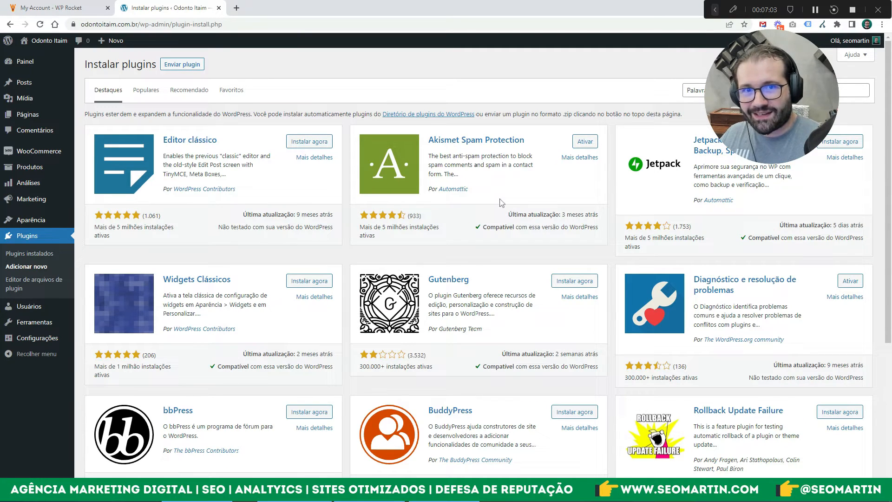
pyautogui.click(188, 67)
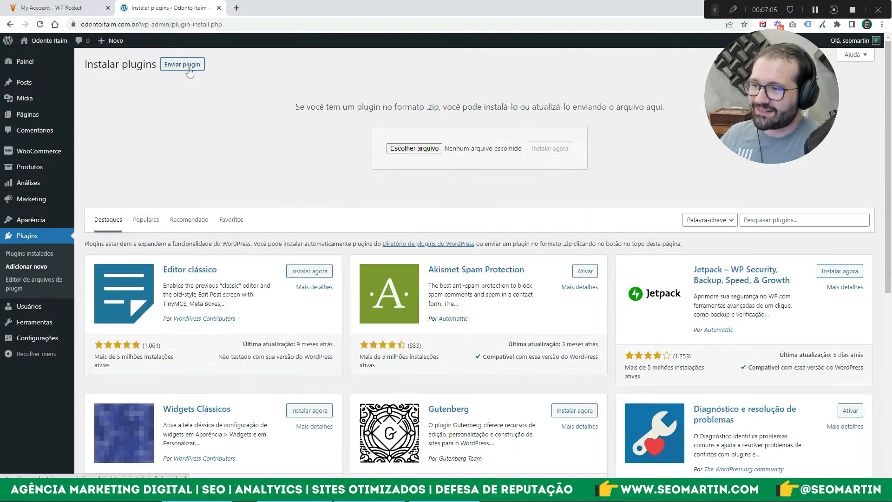
pyautogui.click(428, 152)
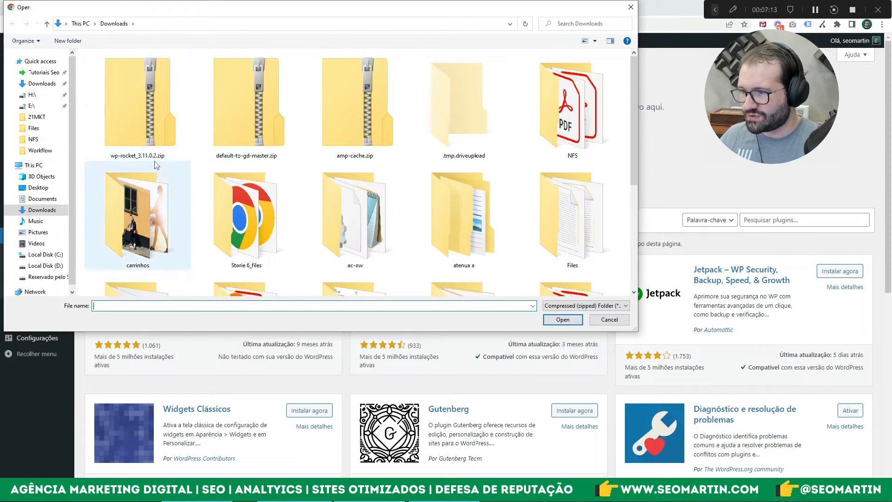
pyautogui.doubleClick(149, 122)
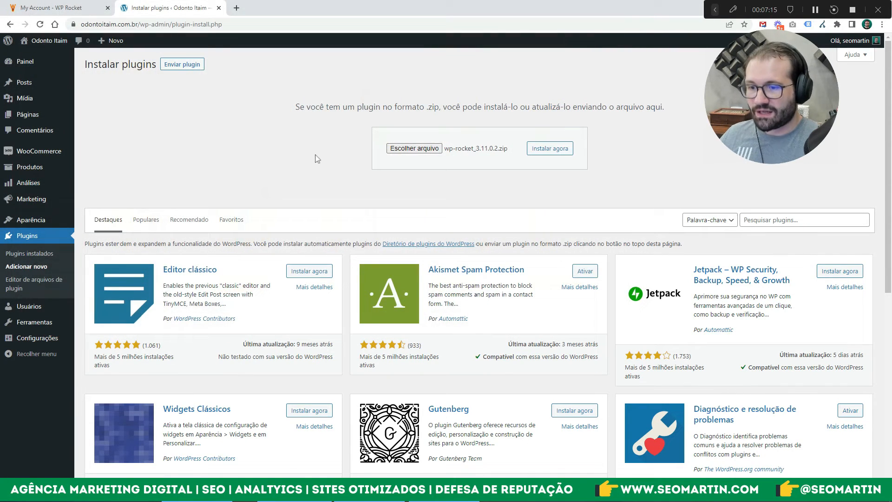
pyautogui.click(550, 151)
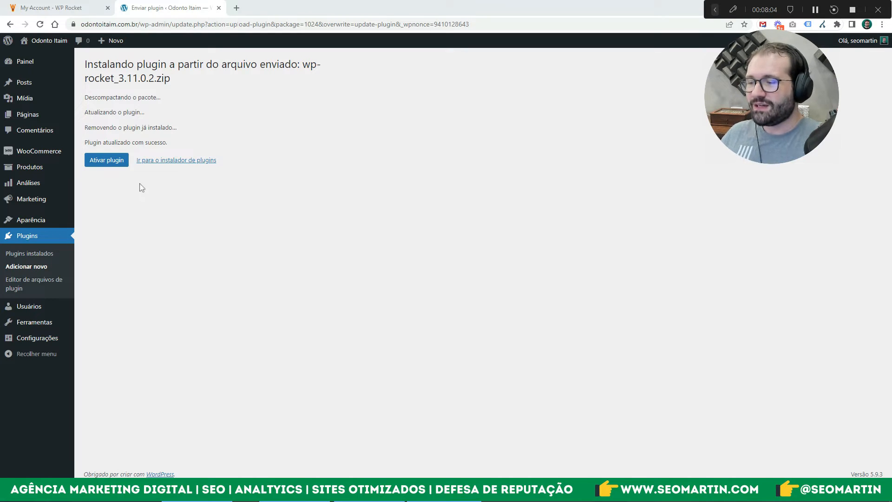
# - Activate the uploaded WP Rocket plugin and open its settings page
pyautogui.click(106, 166)
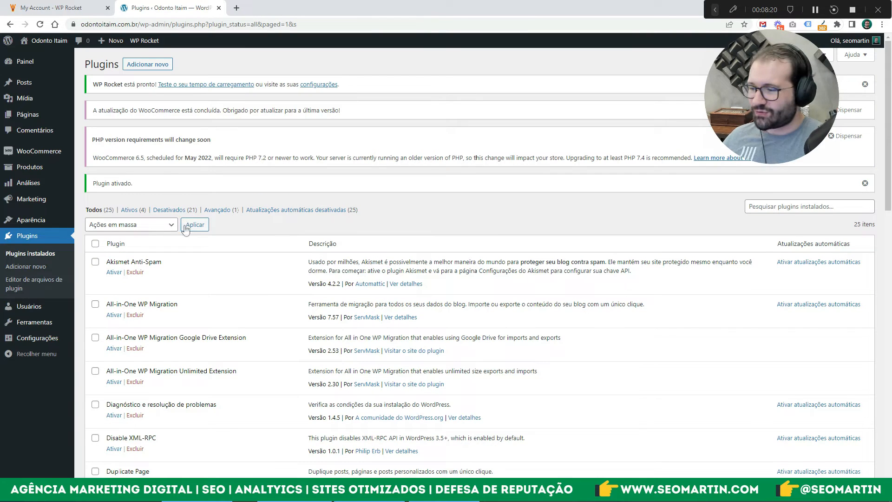
pyautogui.moveTo(46, 343)
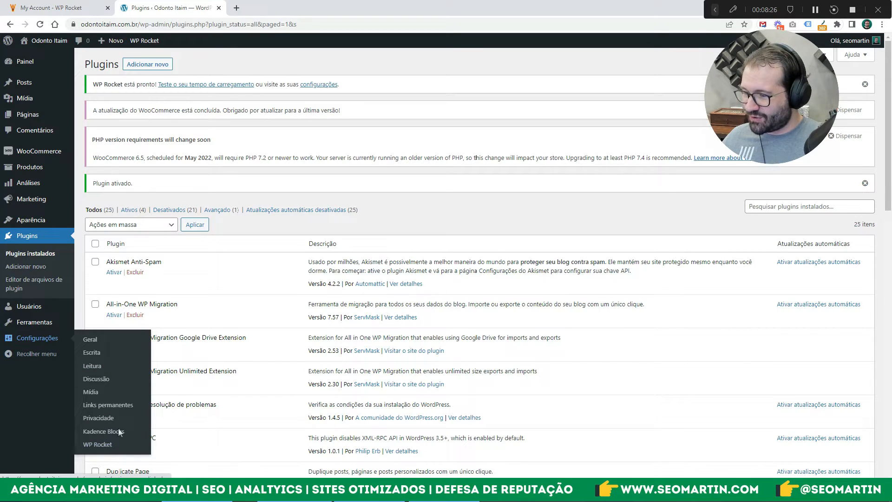
pyautogui.moveTo(144, 40)
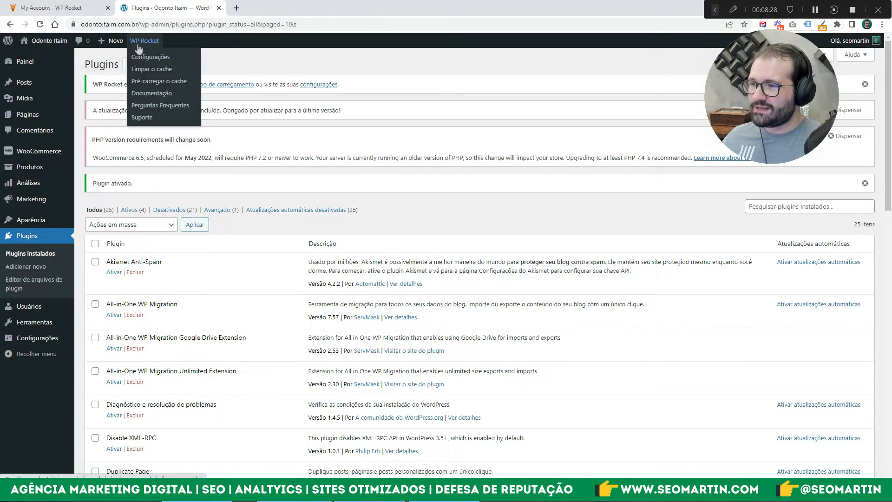
pyautogui.click(142, 58)
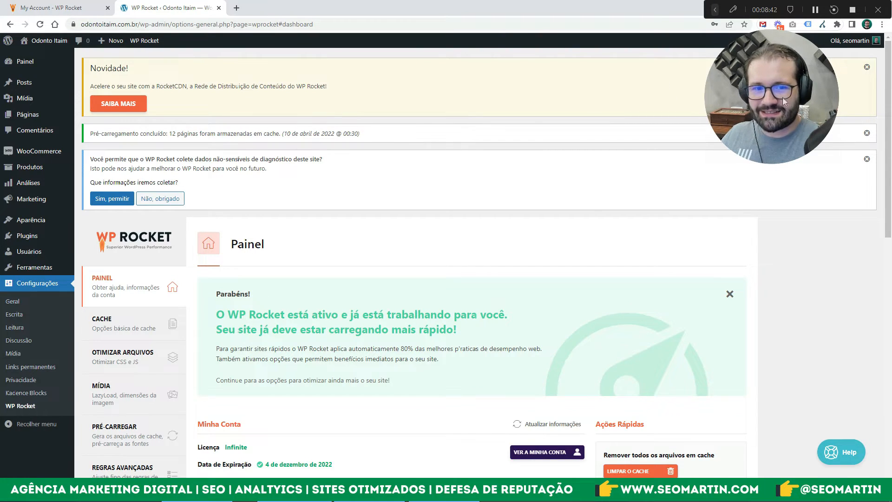
# - Dismiss the RocketCDN promotion, preload and diagnostic data notices above the WP Rocket dashboard
pyautogui.click(866, 67)
pyautogui.click(867, 68)
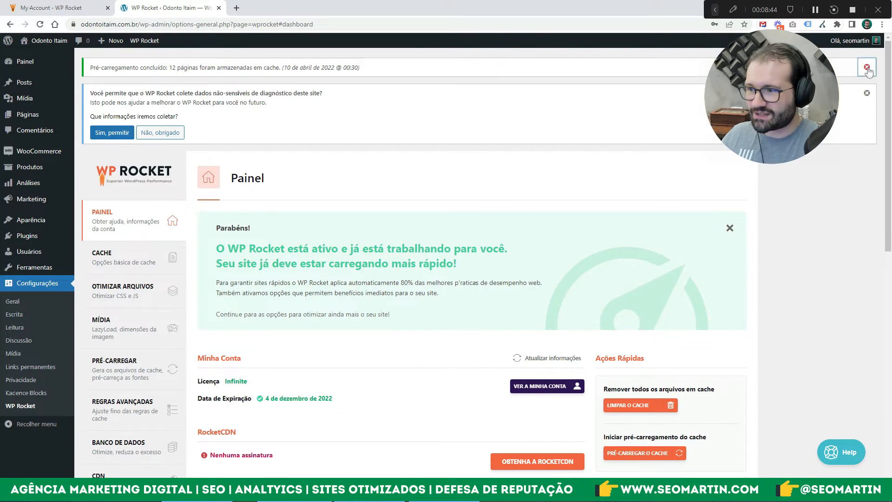
pyautogui.click(867, 68)
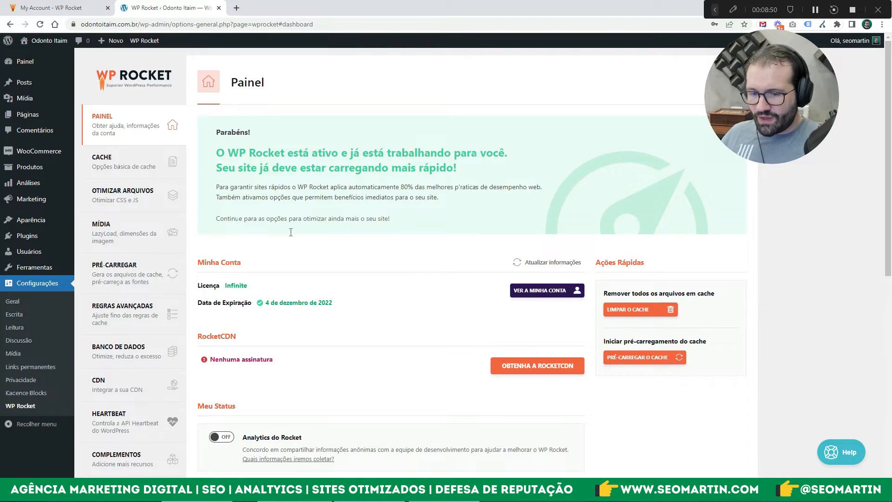
# - Look over the WP Rocket dashboard's account, RocketCDN, status, quick actions, getting started and FAQ sections
pyautogui.scroll(-3, 297, 223)
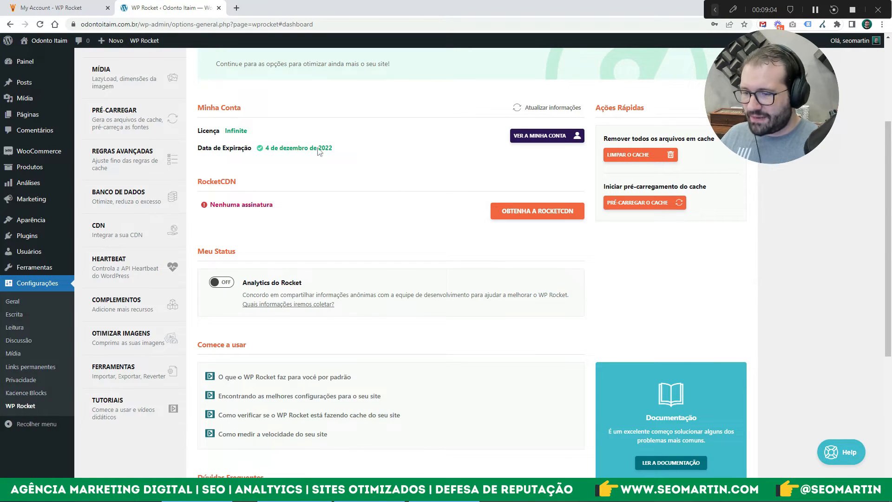
pyautogui.scroll(-5, 297, 174)
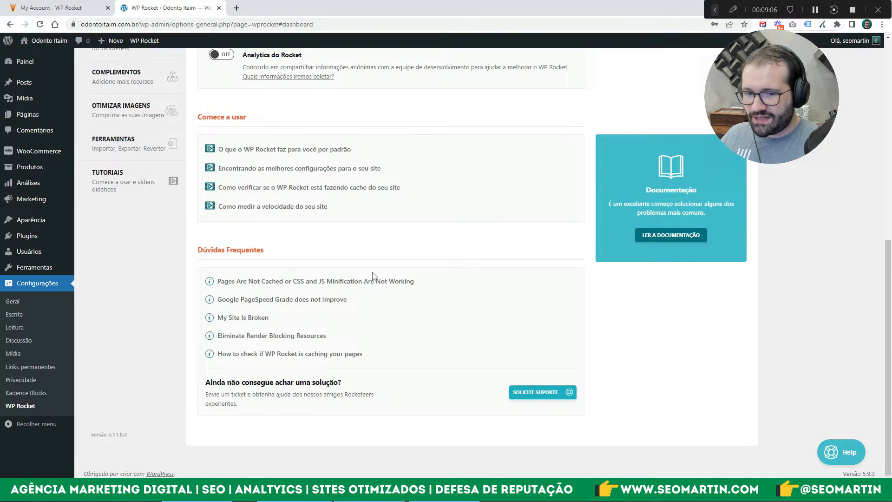
pyautogui.scroll(6, 374, 272)
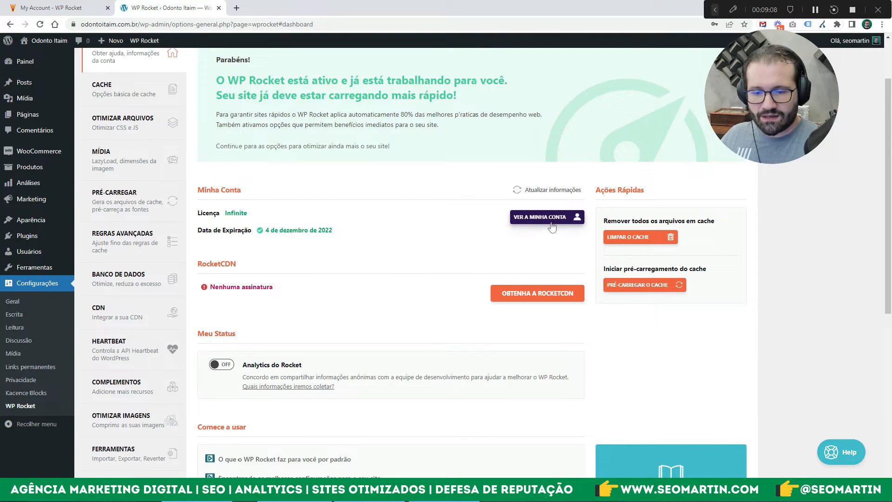
pyautogui.click(660, 285)
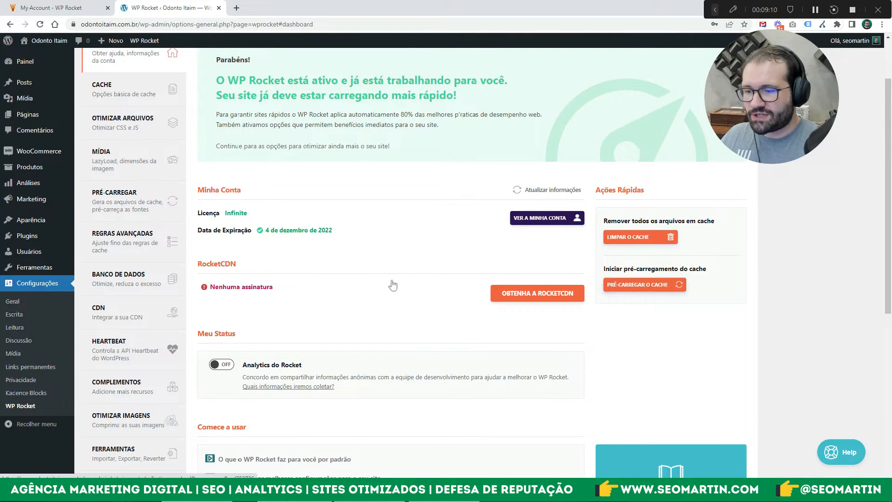
pyautogui.scroll(-6, 323, 266)
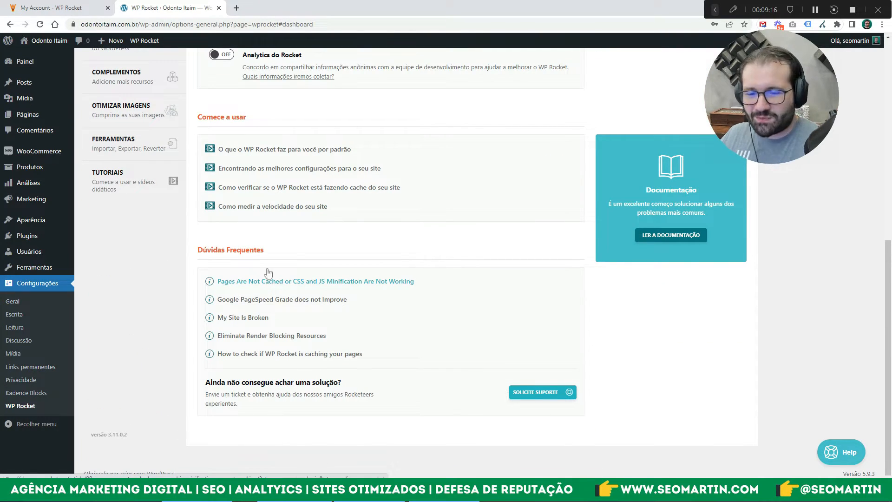
pyautogui.scroll(6, 274, 258)
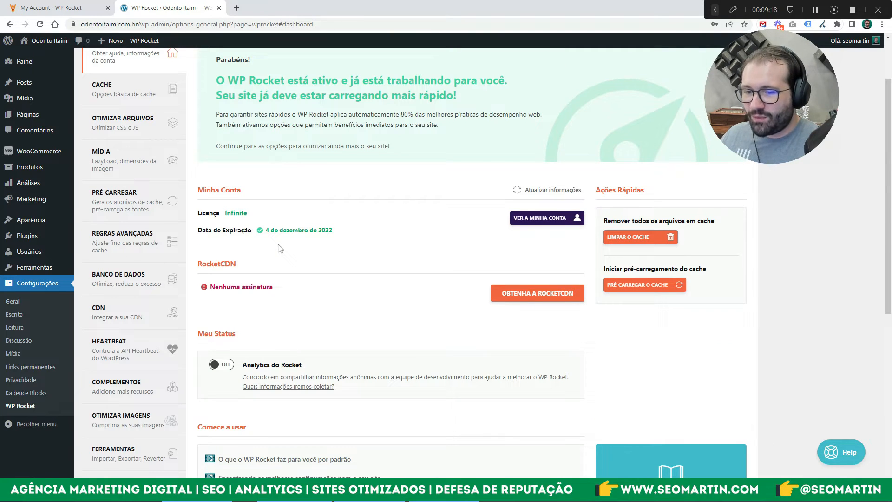
pyautogui.scroll(2, 295, 251)
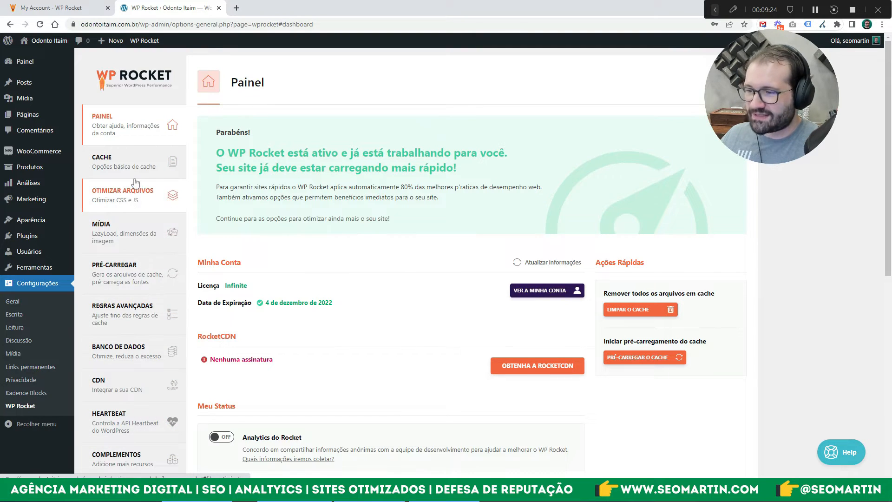
# - Open the Cache settings and switch separate cache files for mobile devices on and back off
pyautogui.click(121, 170)
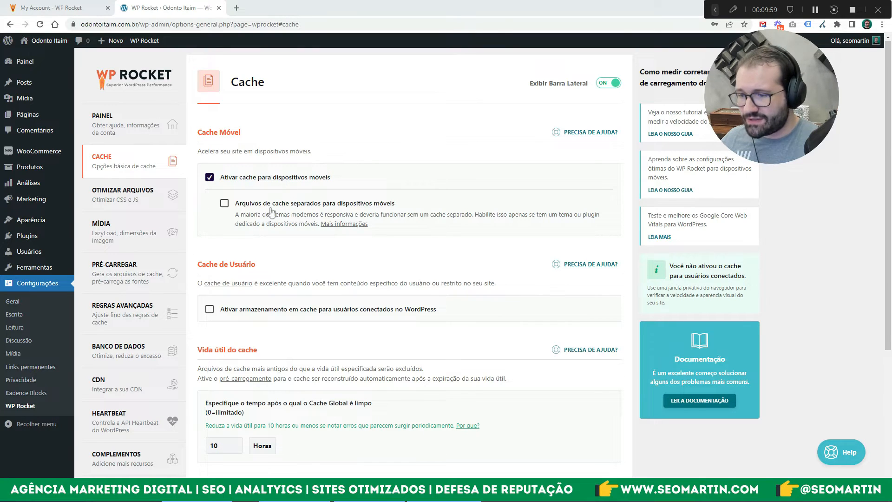
pyautogui.click(223, 206)
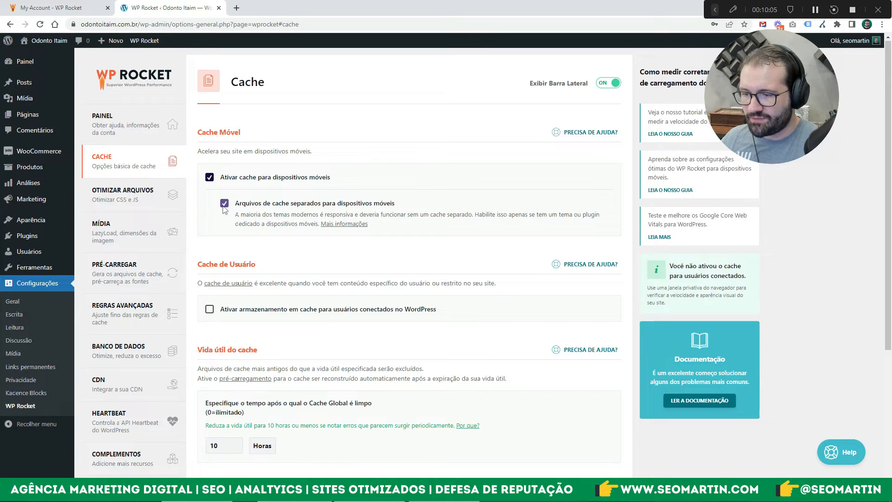
pyautogui.click(224, 204)
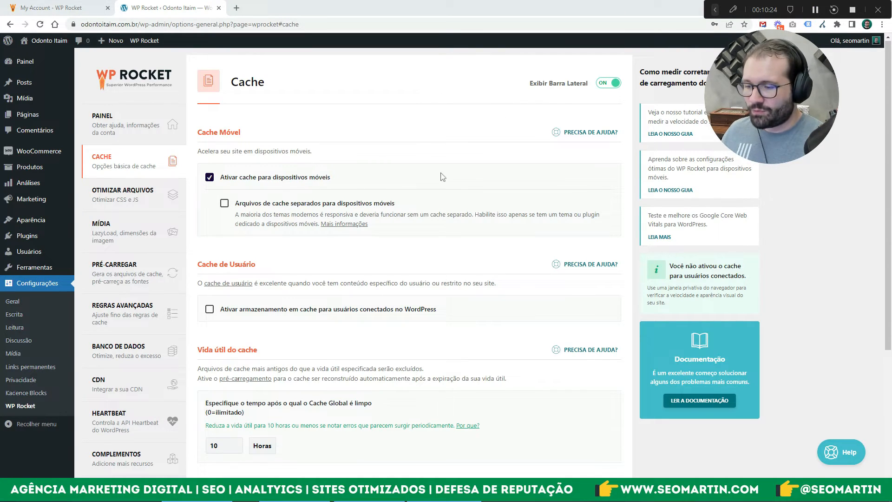
# - Set the global cache lifespan to 7 days (Dias)
pyautogui.scroll(-3, 228, 165)
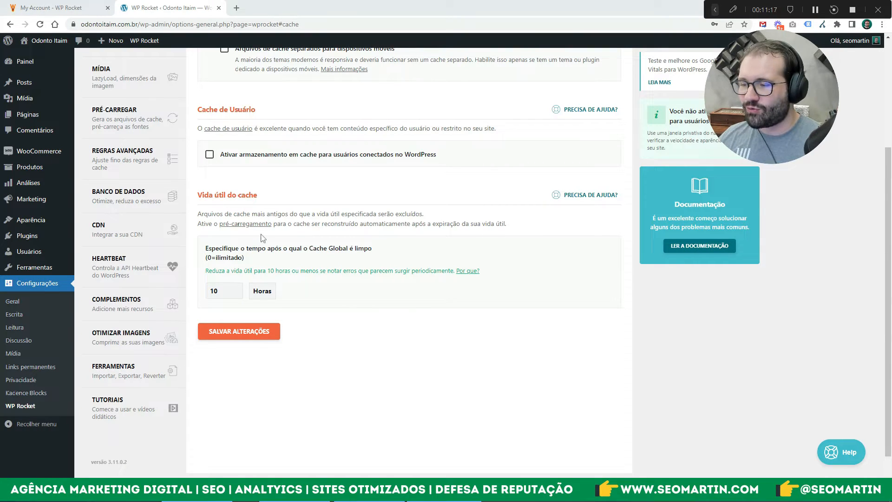
pyautogui.doubleClick(217, 293)
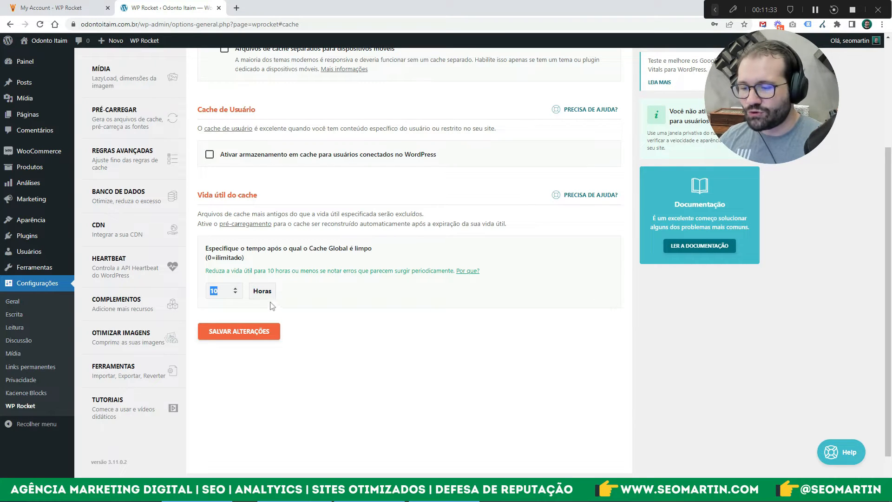
pyautogui.click(263, 292)
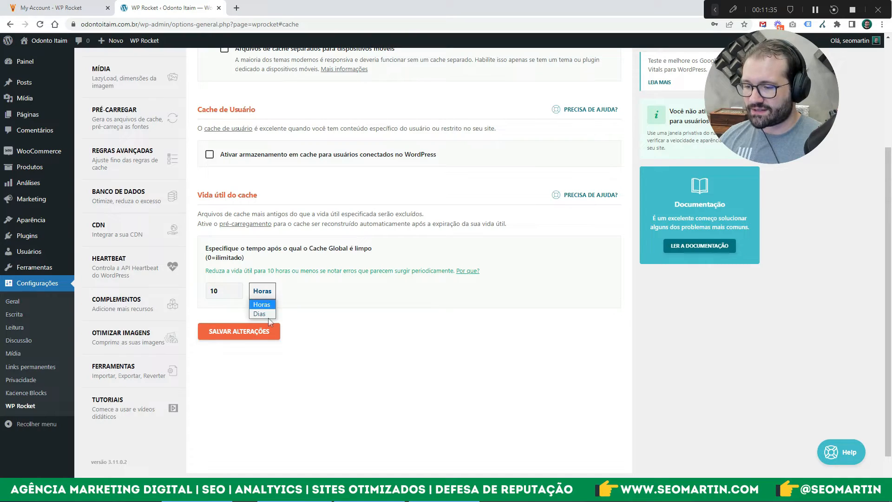
pyautogui.click(270, 320)
pyautogui.doubleClick(225, 295)
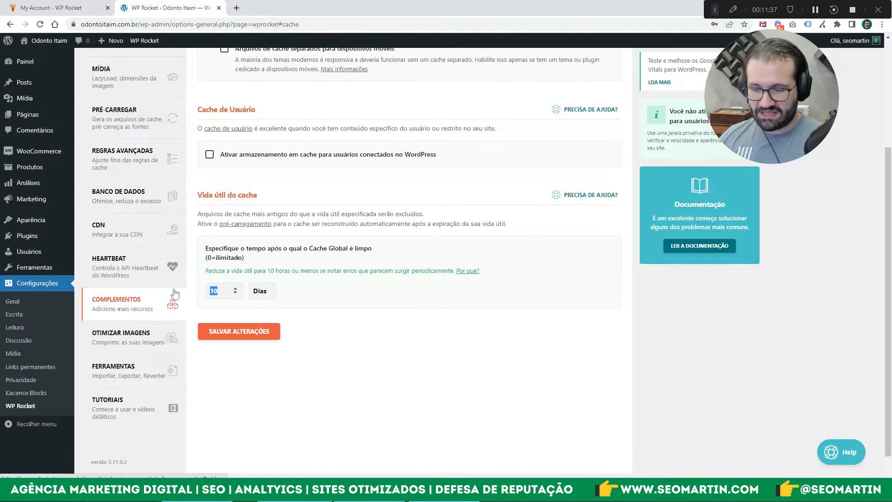
pyautogui.write('7')
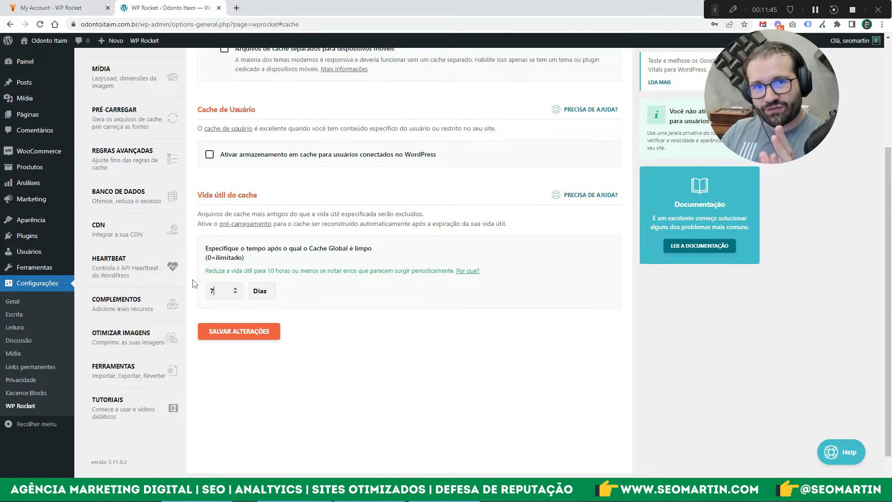
# - Set the global cache lifespan to 0 hours (Horas) so the cache never expires
pyautogui.click(269, 296)
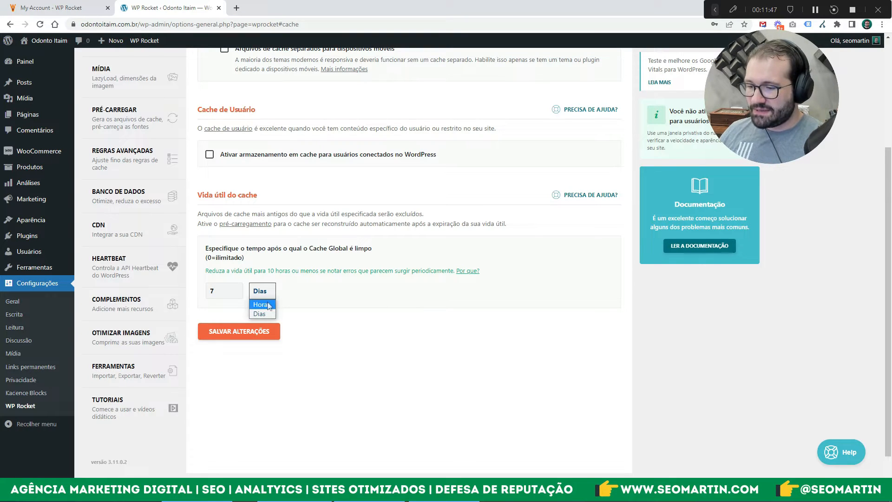
pyautogui.click(269, 305)
pyautogui.hotkey('shift', 'Tab')
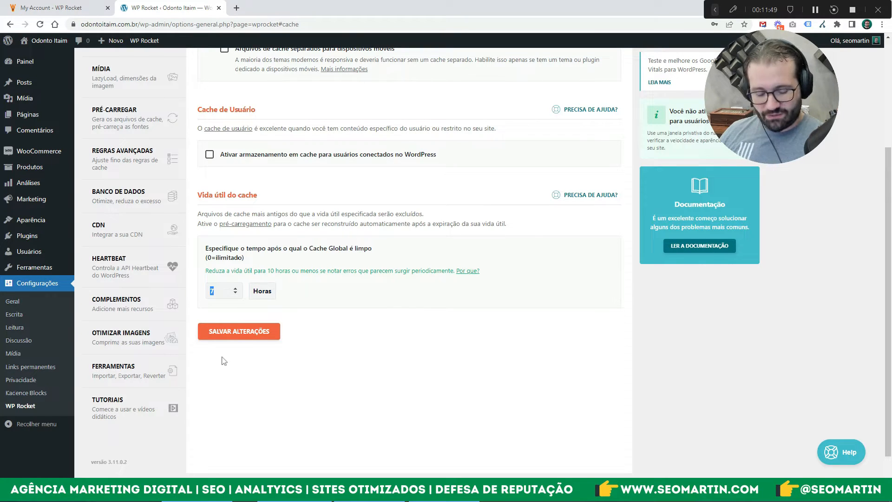
pyautogui.write('0')
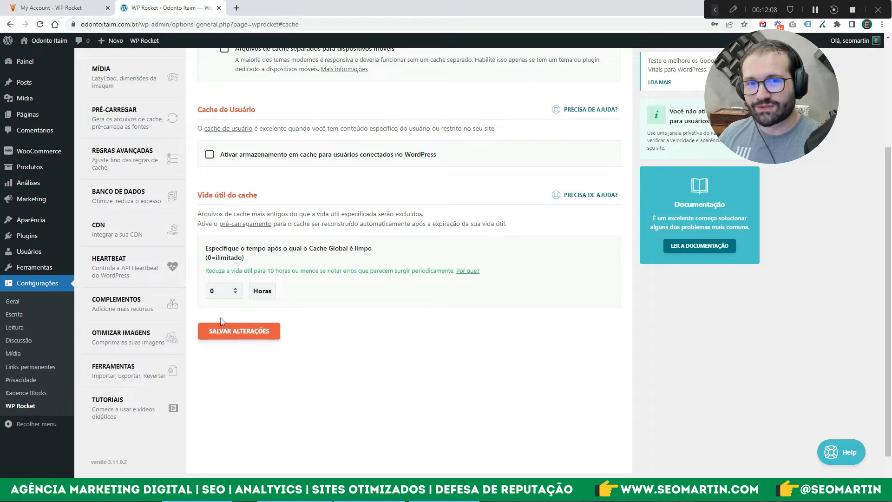
# - Set the global cache lifespan to 10 hours, save the settings and dismiss the diagnostic data notice
pyautogui.doubleClick(211, 290)
pyautogui.write('10')
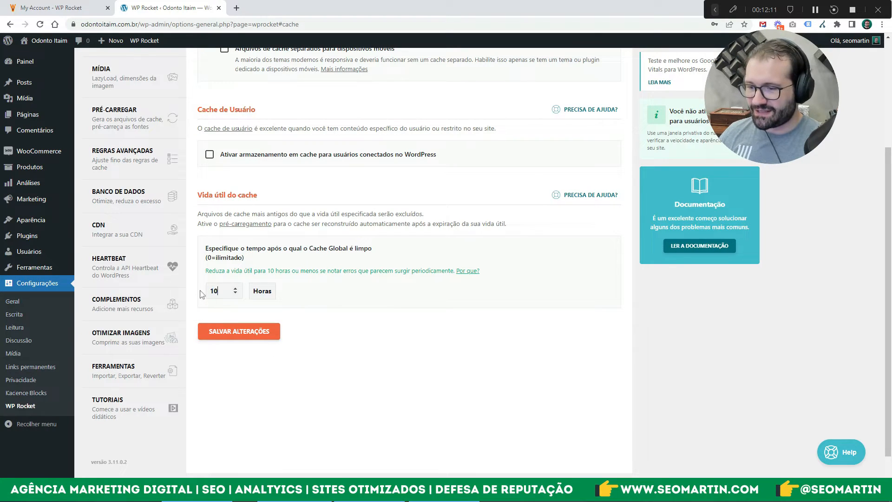
pyautogui.click(254, 334)
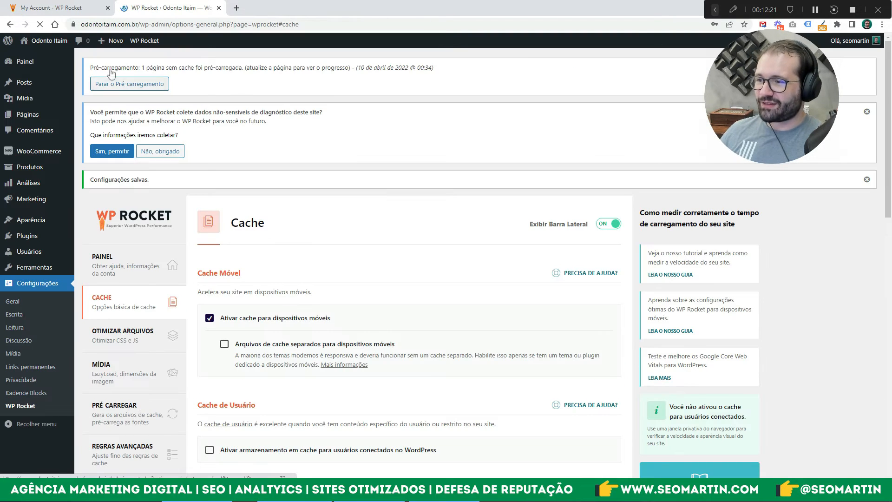
pyautogui.click(867, 112)
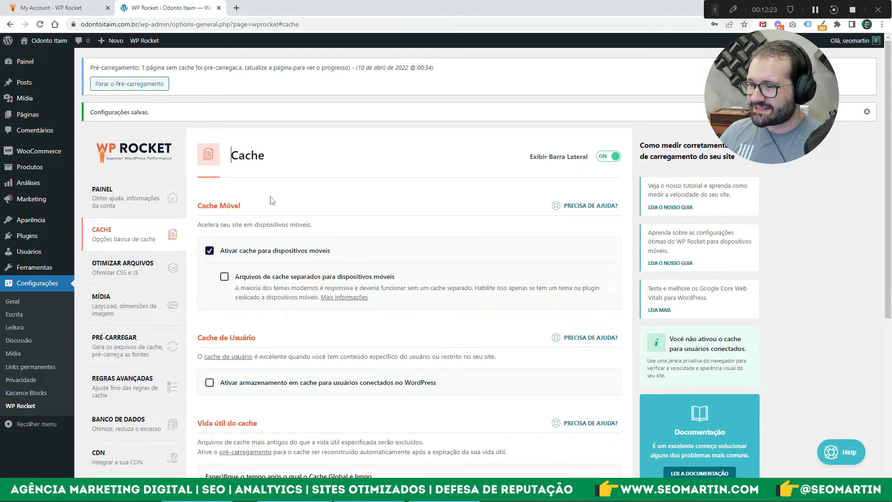
# - Browse the other WP Rocket settings sections, including CDN and Mídia, and end on Otimizar Arquivos
pyautogui.click(147, 274)
pyautogui.click(133, 321)
pyautogui.click(134, 378)
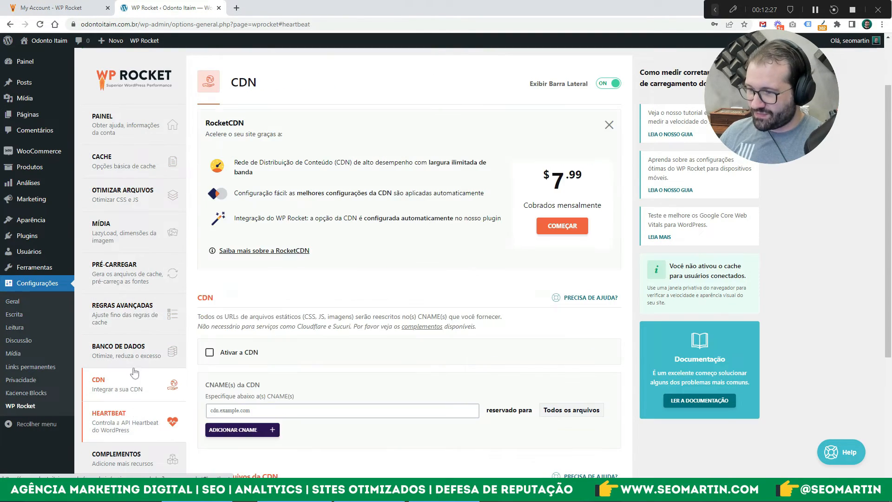
pyautogui.click(126, 313)
pyautogui.click(125, 232)
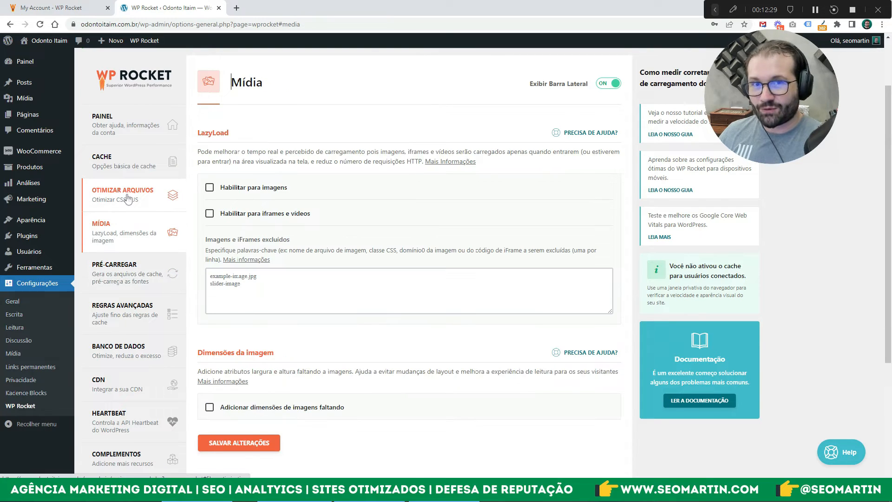
pyautogui.click(127, 199)
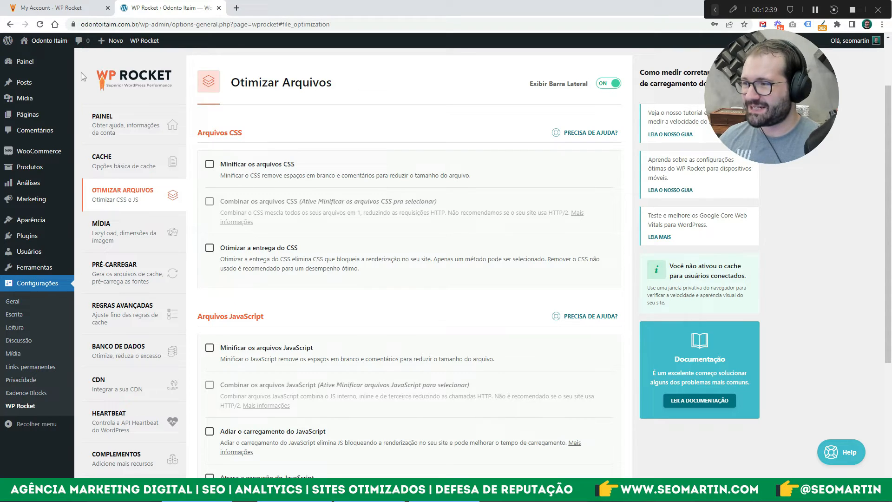
# - Check the Odonto Itaim homepage in a new browser tab and return to the WP Rocket file optimization settings
pyautogui.moveTo(46, 41)
pyautogui.rightClick(42, 56)
pyautogui.click(56, 63)
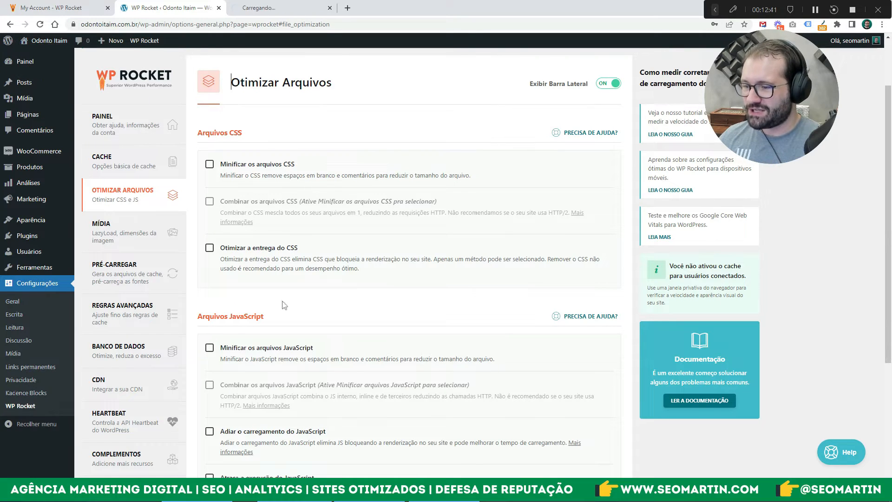
pyautogui.click(269, 8)
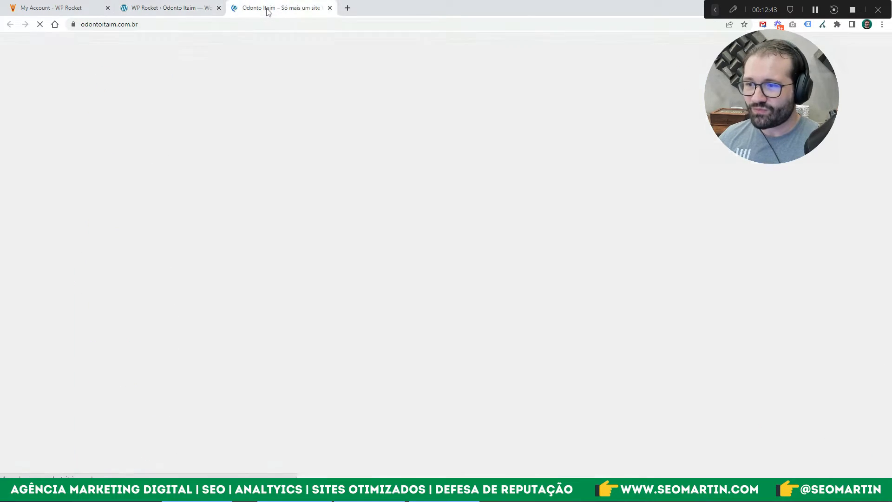
pyautogui.scroll(-13, 332, 210)
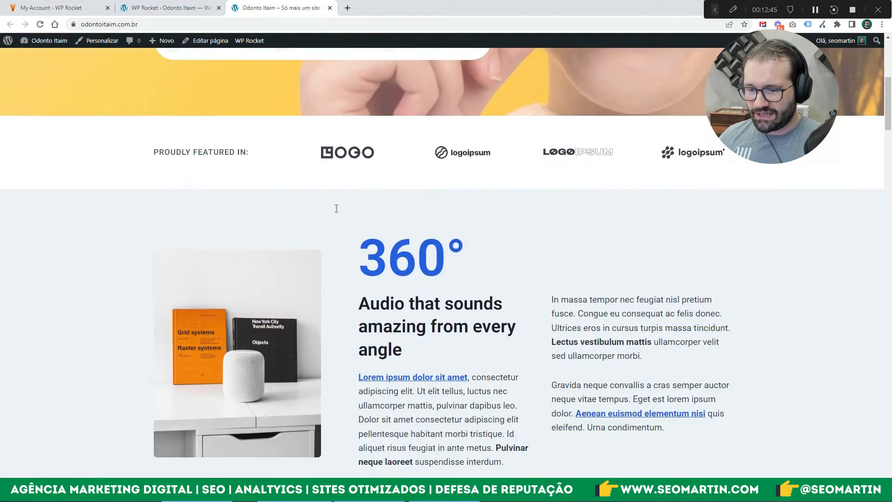
pyautogui.scroll(9, 338, 207)
pyautogui.scroll(4, 338, 207)
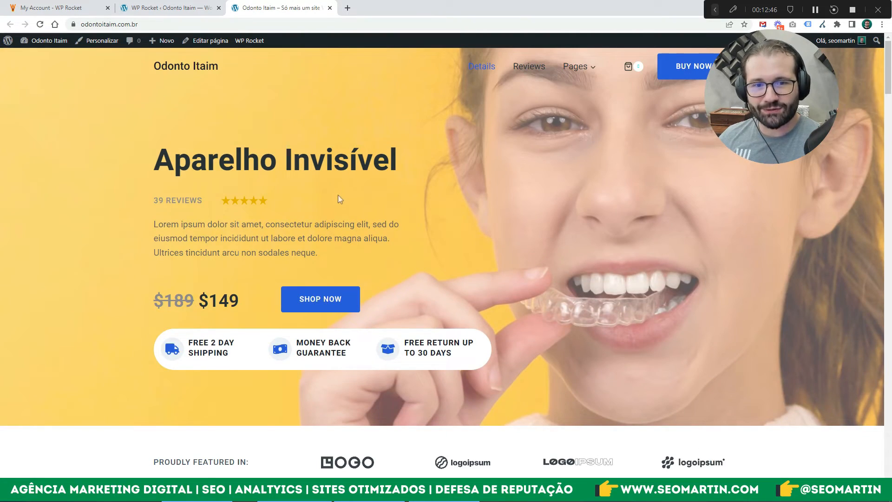
pyautogui.click(170, 8)
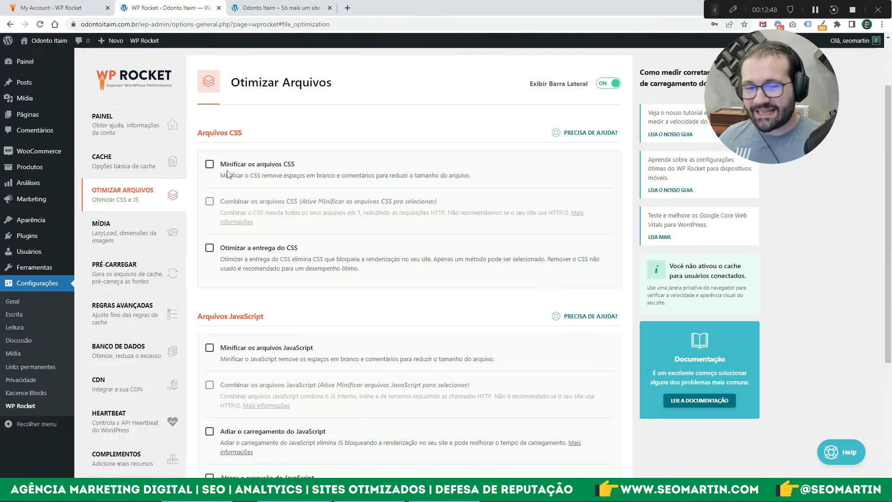
# - Enable minification of the CSS files and of the JavaScript files, confirming the activation of each
pyautogui.click(209, 164)
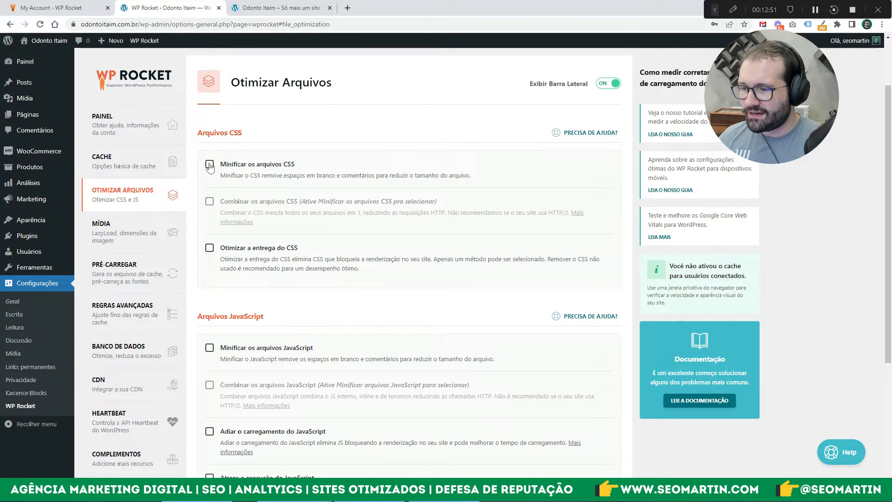
pyautogui.click(262, 240)
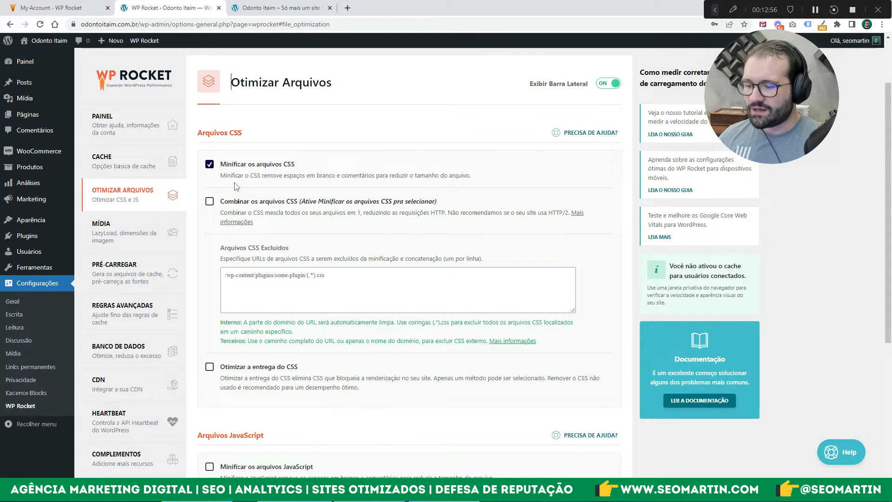
pyautogui.scroll(-3, 250, 314)
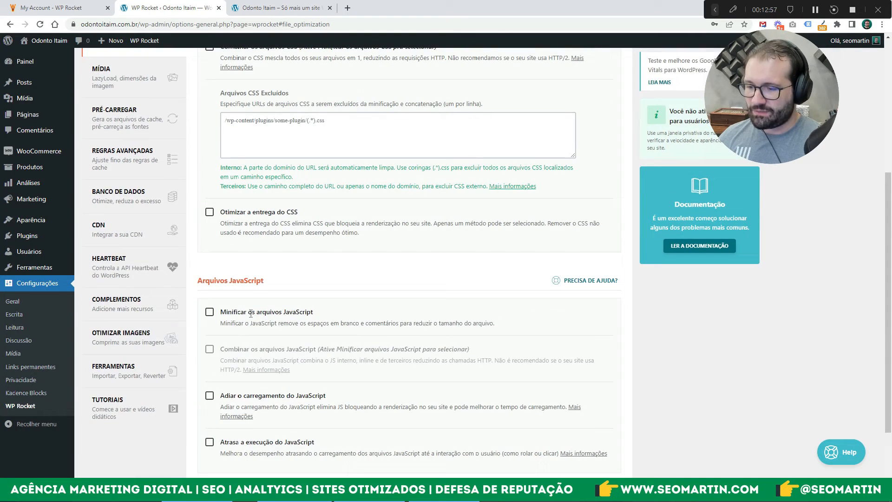
pyautogui.click(210, 312)
pyautogui.click(277, 394)
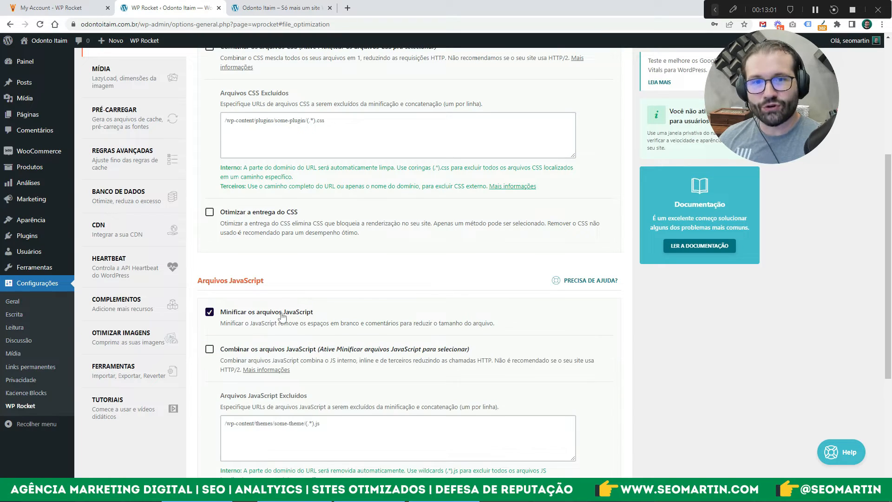
pyautogui.scroll(3, 270, 291)
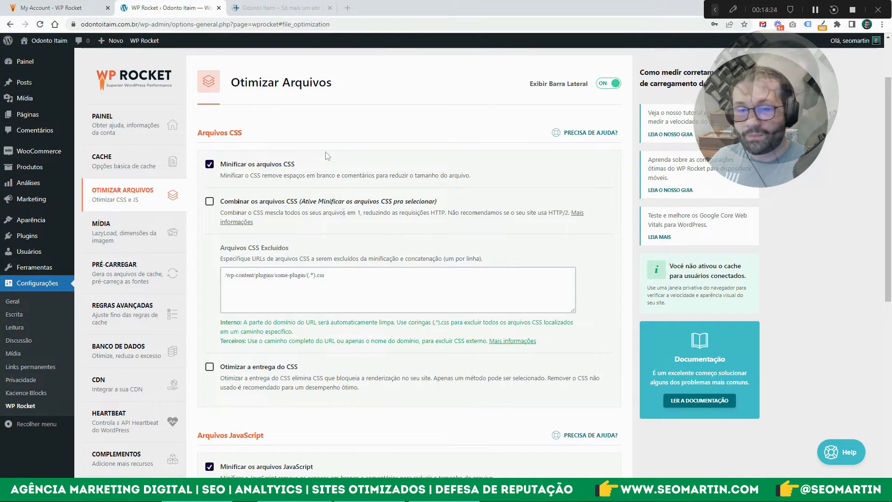
# - Open the Odonto Itaim homepage in a new browser tab and record its page-load requests with the developer tools' Network monitor
pyautogui.moveTo(45, 42)
pyautogui.rightClick(39, 56)
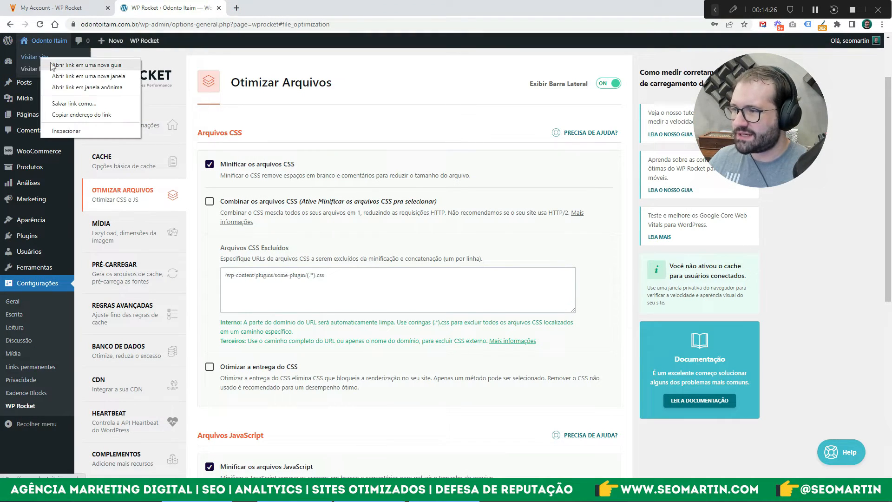
pyautogui.click(53, 63)
pyautogui.click(250, 5)
pyautogui.rightClick(454, 121)
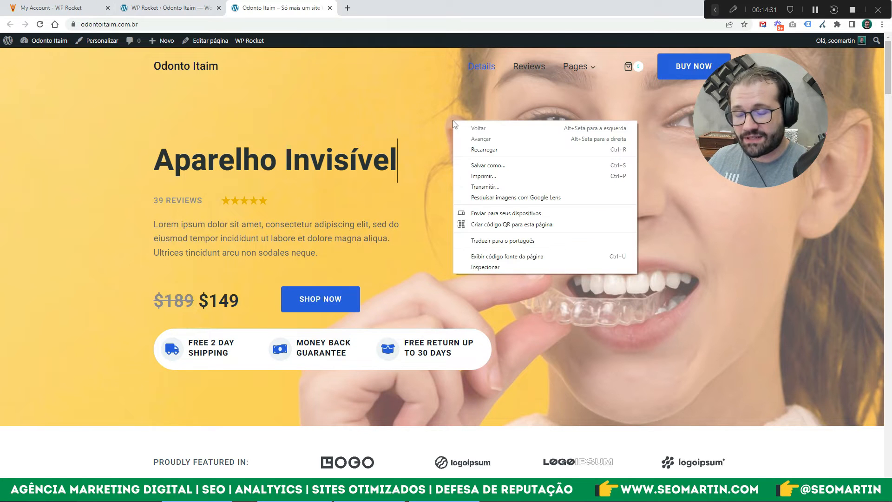
pyautogui.click(485, 267)
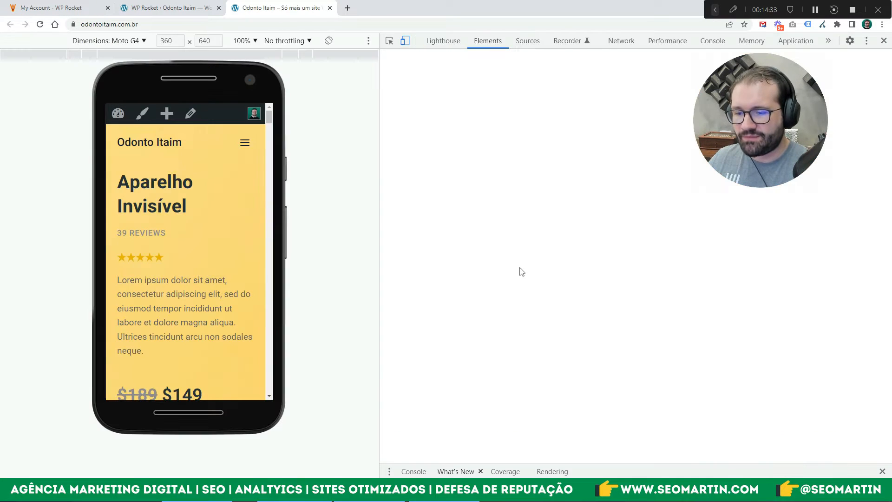
pyautogui.click(623, 43)
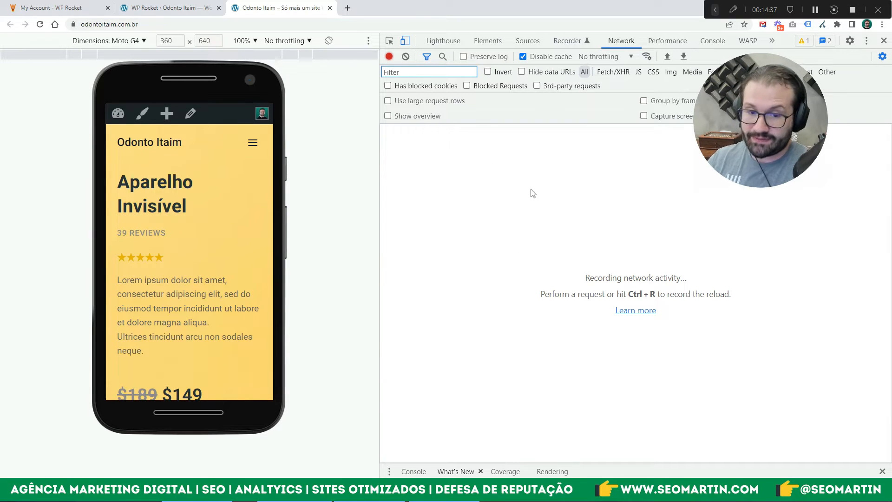
pyautogui.hotkey('ctrl', 'r')
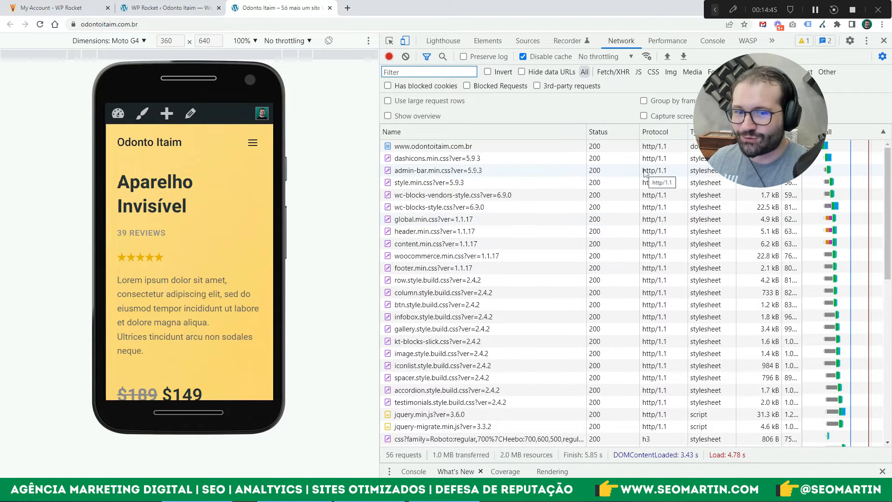
# - Hide and restore the Protocol column in the network request list, and close the homepage tab
pyautogui.rightClick(603, 135)
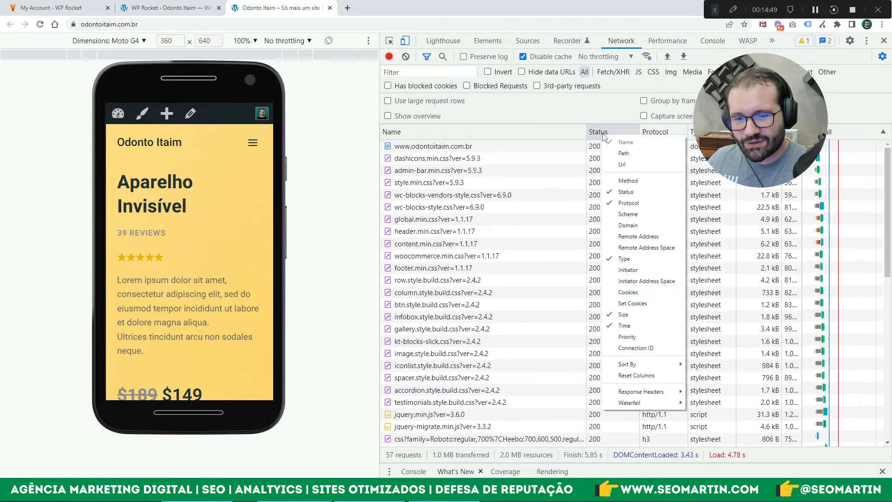
pyautogui.rightClick(556, 132)
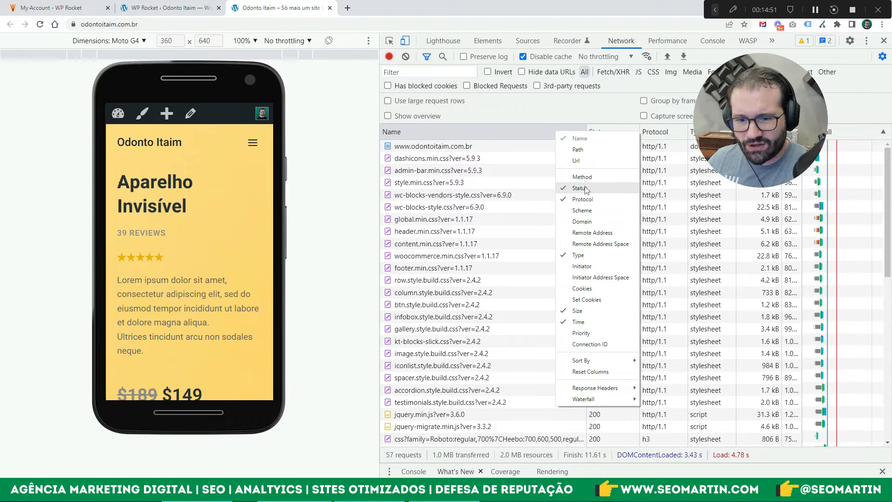
pyautogui.click(596, 201)
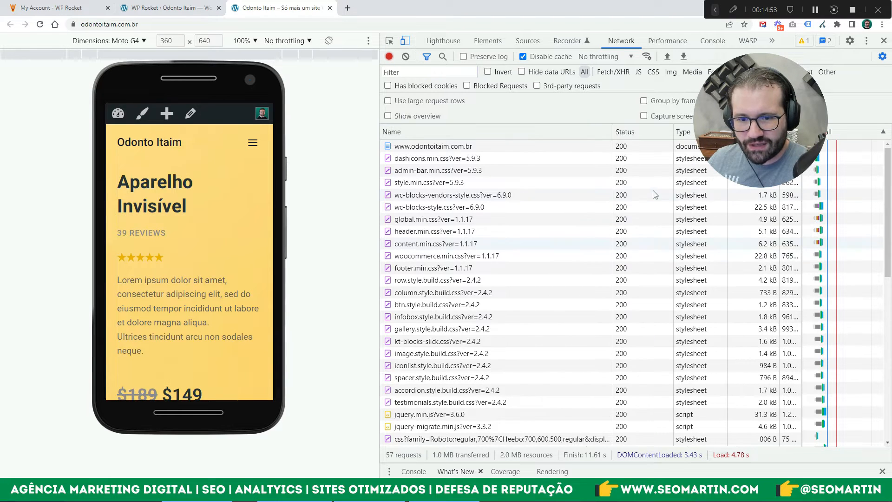
pyautogui.rightClick(527, 133)
pyautogui.click(558, 201)
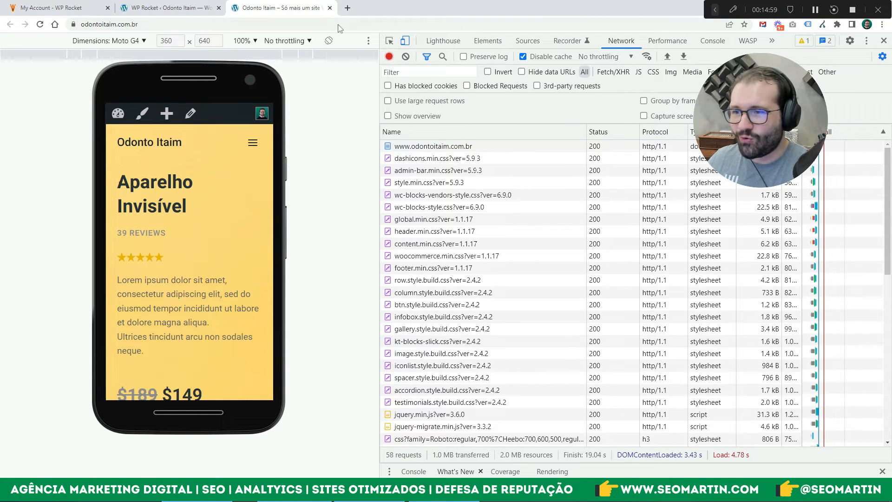
pyautogui.click(330, 9)
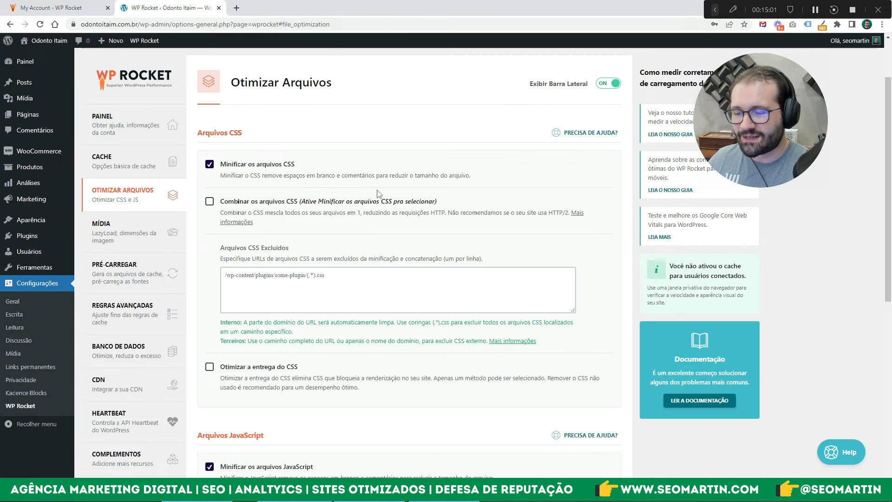
# - Enable combining of the CSS files in the file optimization settings and confirm its activation
pyautogui.click(210, 202)
pyautogui.click(271, 290)
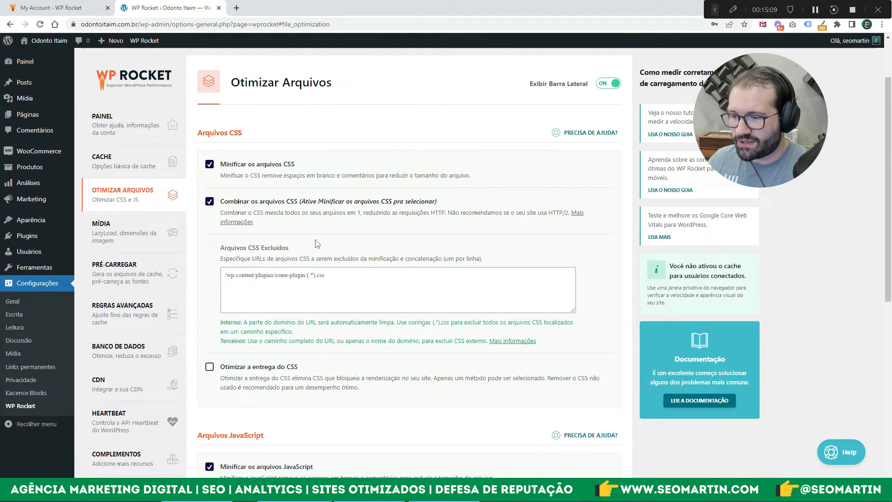
pyautogui.scroll(-3, 320, 245)
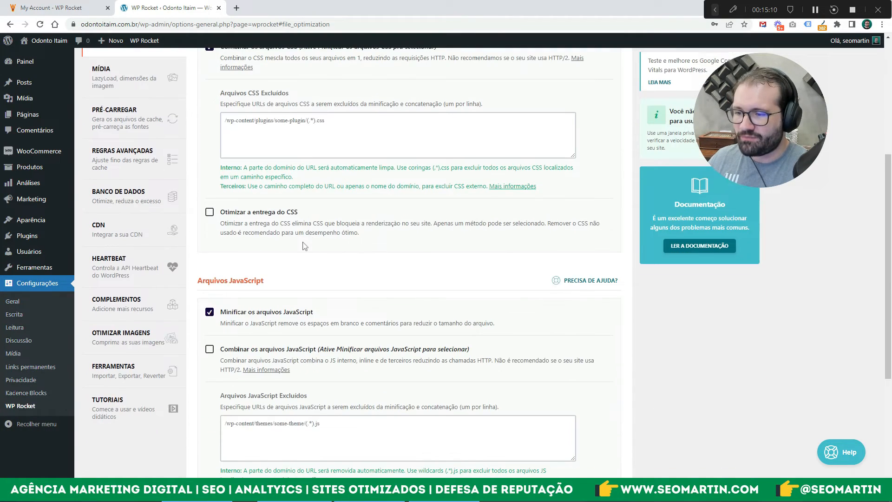
pyautogui.click(302, 125)
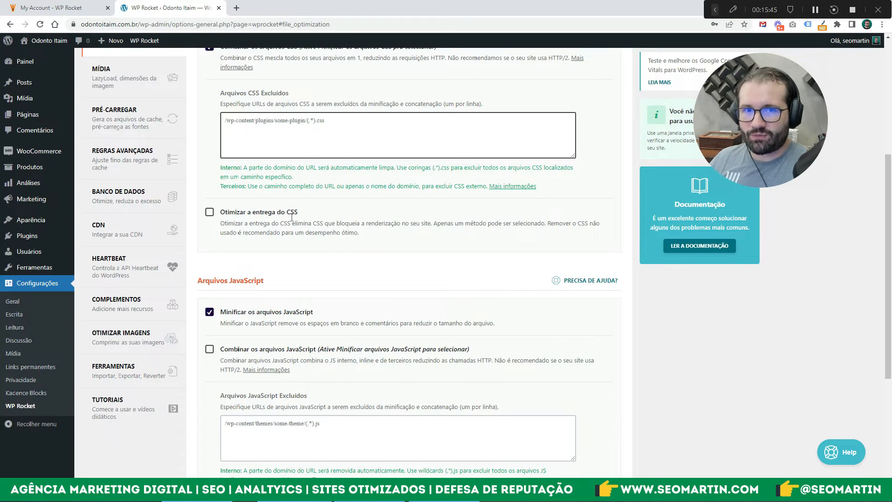
# - Enable CSS delivery optimization, compare it with asynchronous CSS loading, and activate the Remover o CSS não usado (Beta) method
pyautogui.click(210, 212)
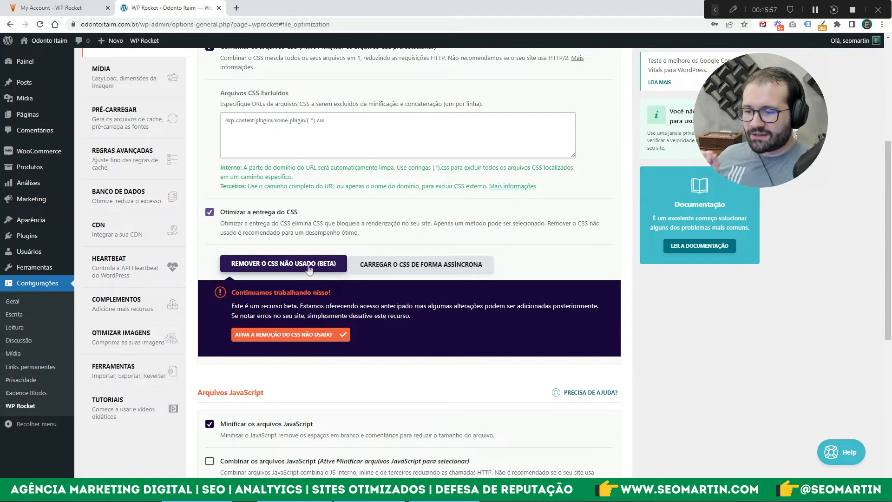
pyautogui.click(310, 334)
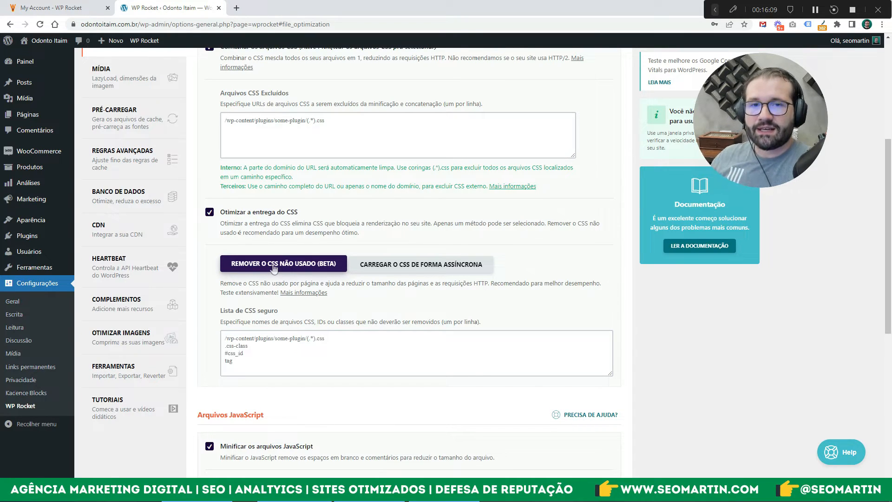
pyautogui.click(409, 271)
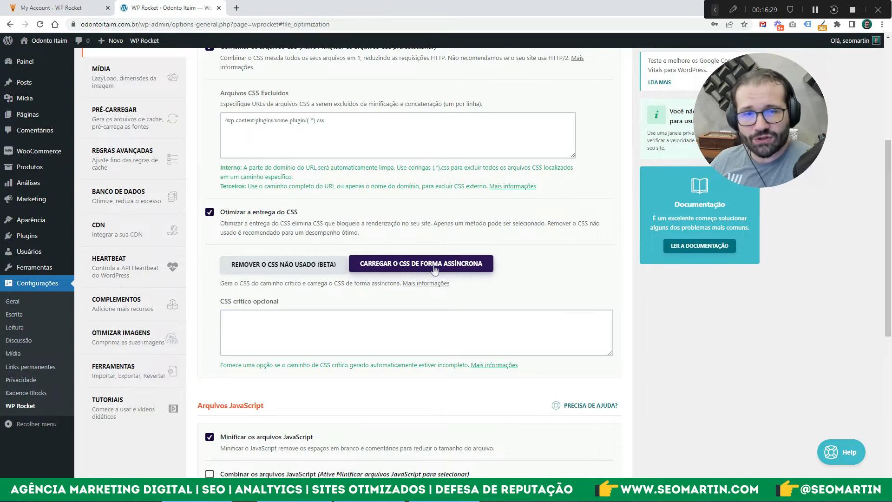
pyautogui.click(264, 266)
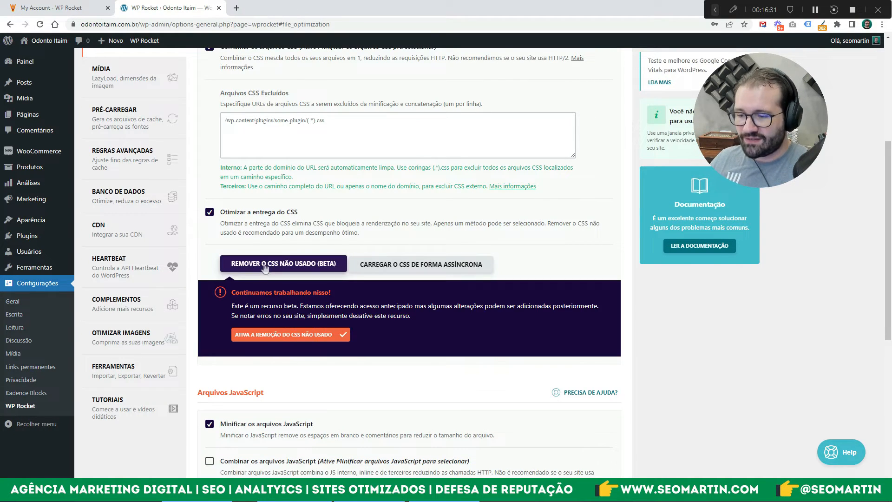
pyautogui.click(327, 334)
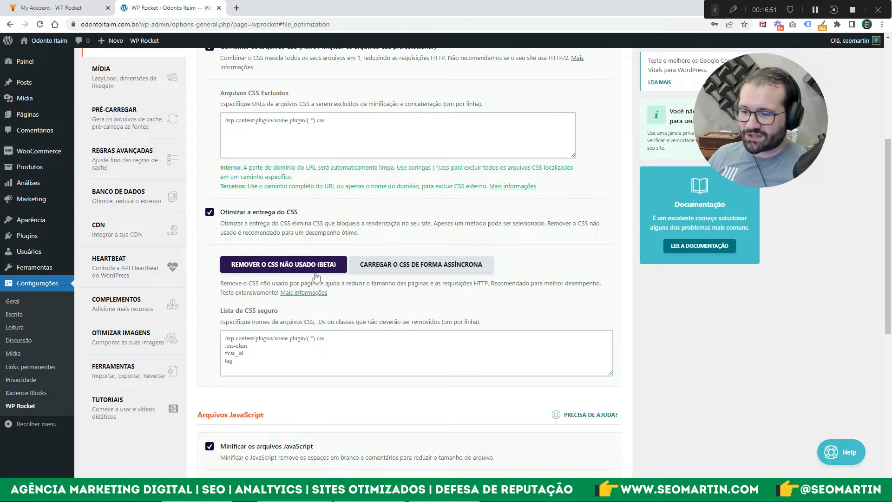
# - Enable combining of the JavaScript files and confirm its activation
pyautogui.scroll(-3, 270, 237)
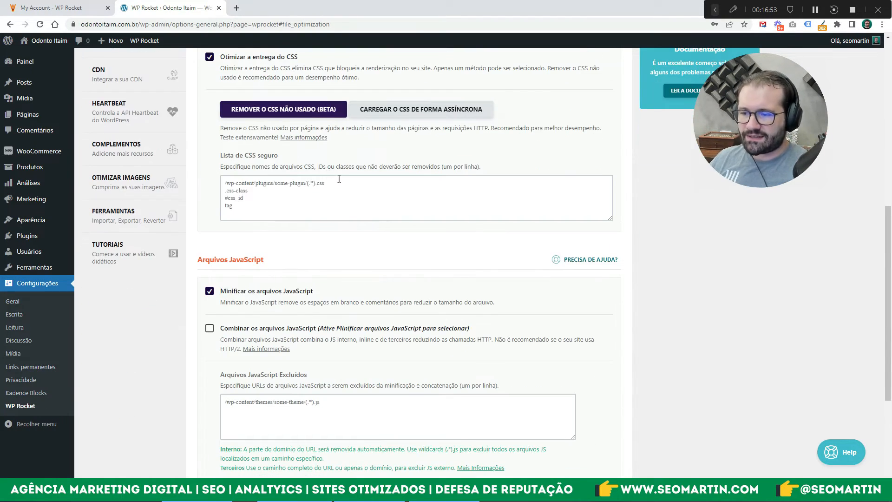
pyautogui.scroll(-3, 284, 203)
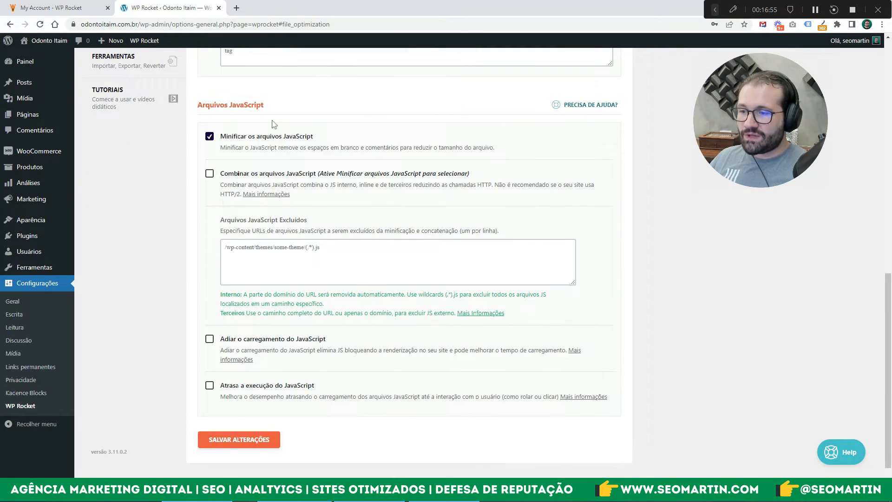
pyautogui.click(209, 176)
pyautogui.click(278, 256)
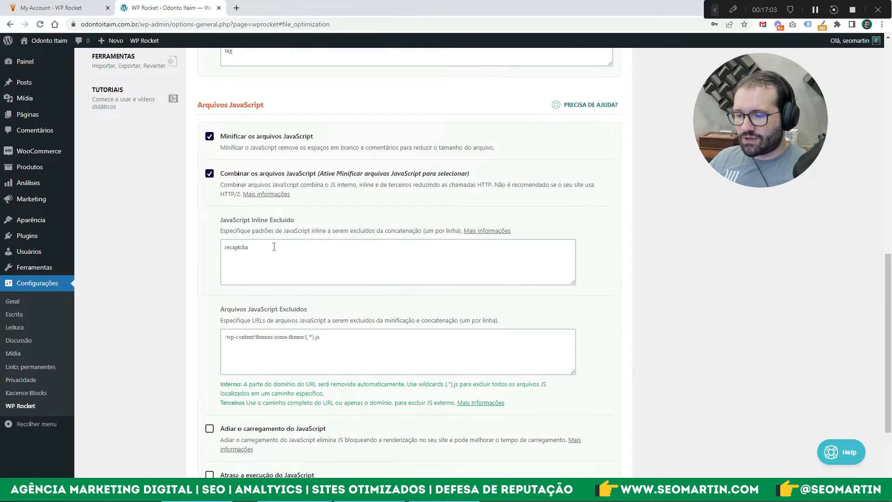
# - Enable deferred JavaScript loading (Adiar o carregamento) and delayed JavaScript execution (Atrasa a execução)
pyautogui.scroll(-3, 274, 247)
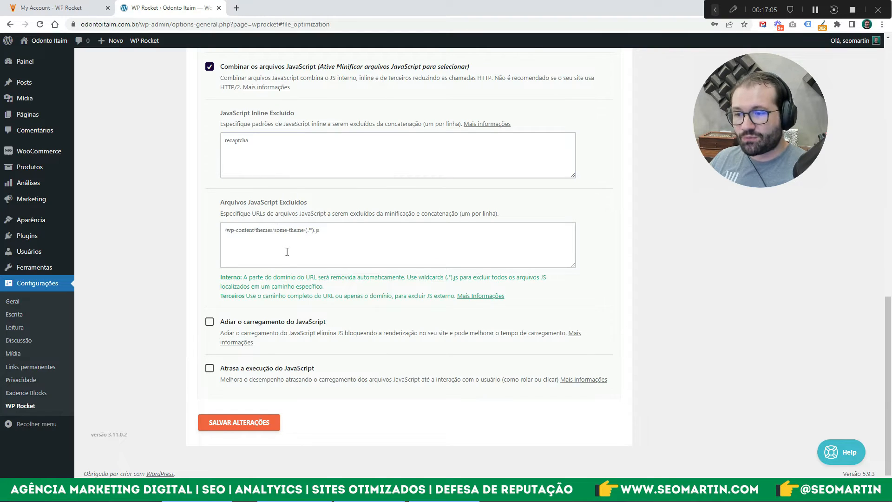
pyautogui.click(210, 322)
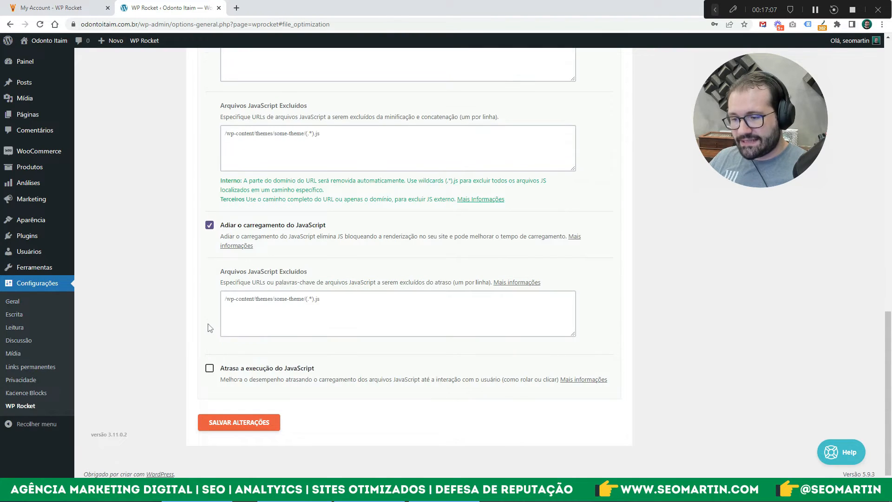
pyautogui.click(208, 369)
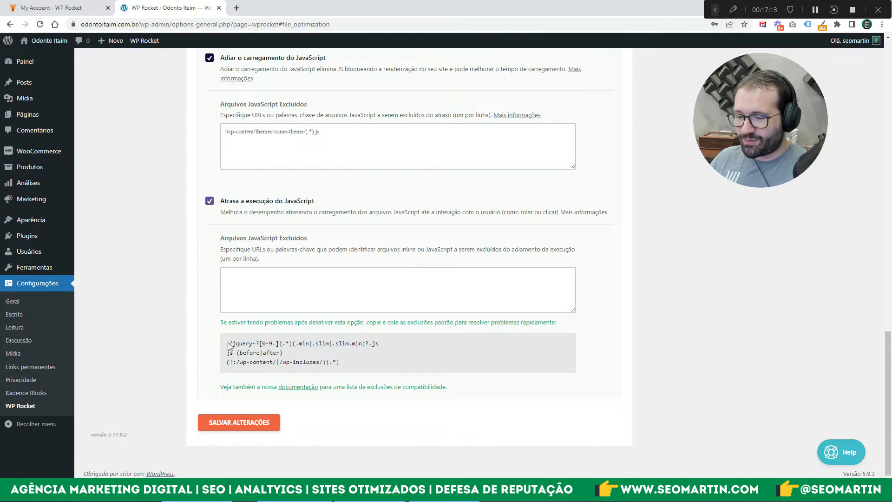
# - Copy the suggested default exclusions into the excluded files list for delayed JavaScript execution and undo the paste
pyautogui.moveTo(229, 344); pyautogui.dragTo(356, 364)
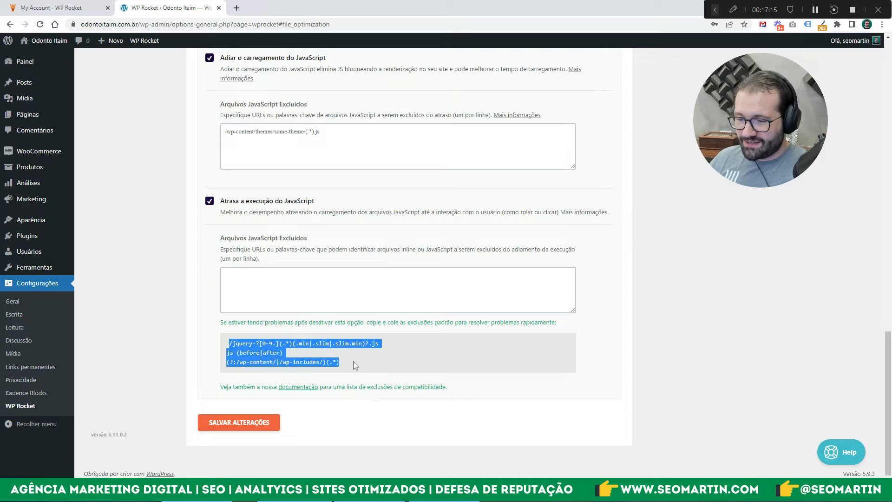
pyautogui.moveTo(225, 345); pyautogui.dragTo(374, 368)
pyautogui.rightClick(278, 352)
pyautogui.click(280, 361)
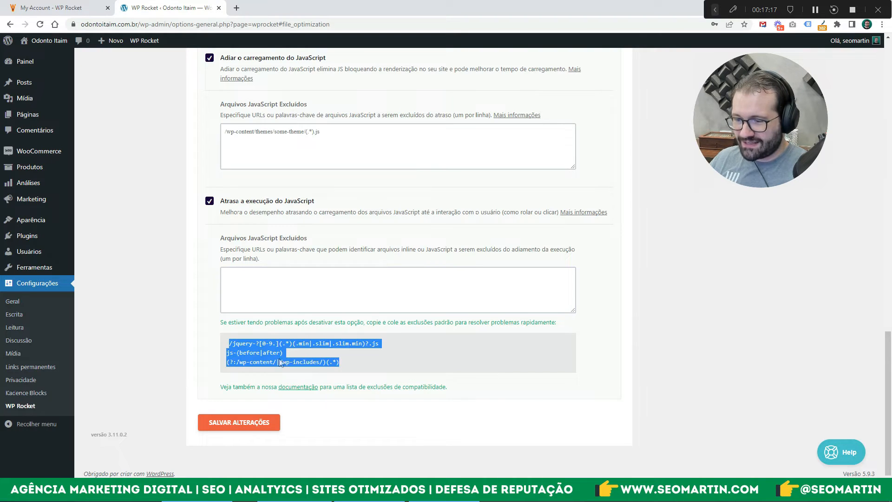
pyautogui.click(261, 288)
pyautogui.hotkey('ctrl', 'v')
pyautogui.hotkey('ctrl', 'z')
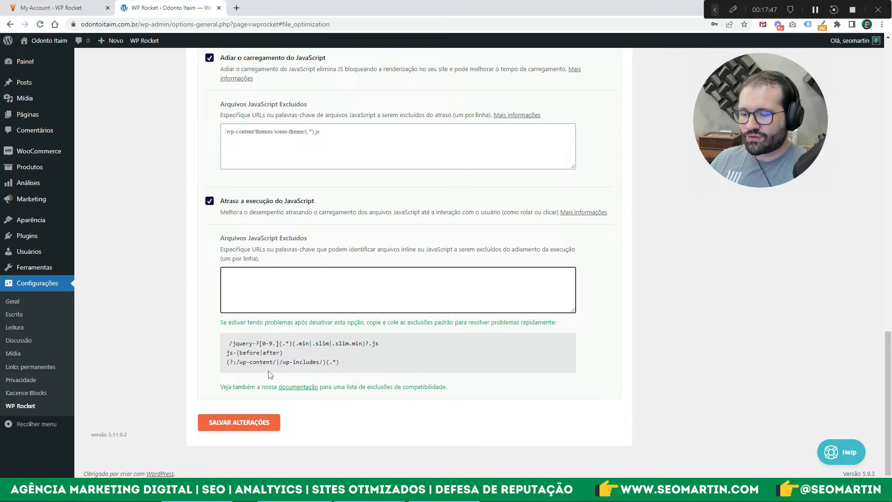
# - Save the file optimization settings and enable LazyLoad for images in the Mídia settings
pyautogui.click(249, 427)
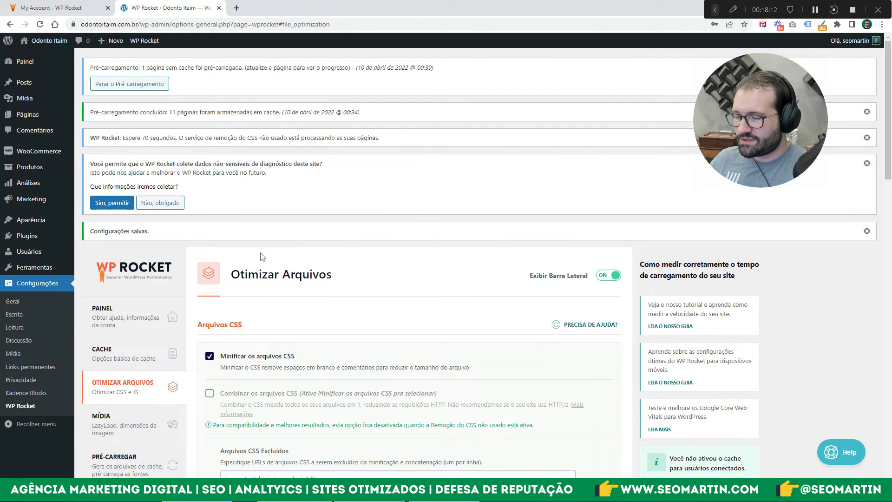
pyautogui.scroll(-4, 260, 257)
pyautogui.click(131, 274)
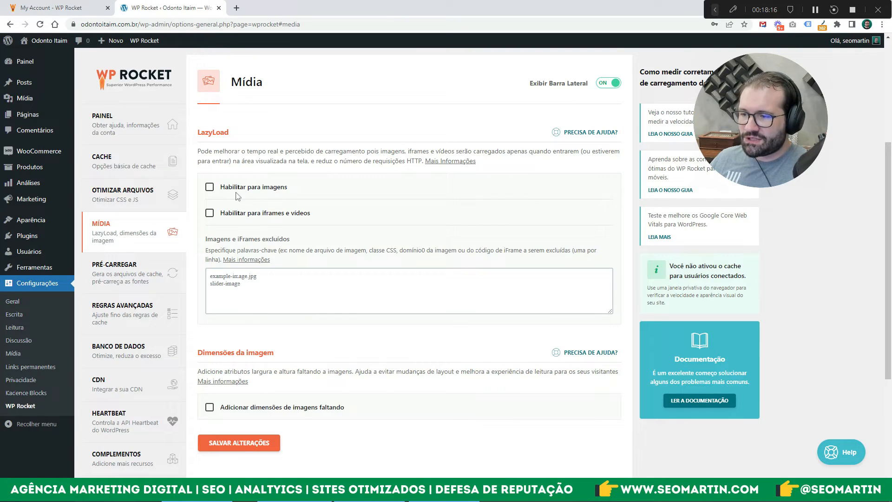
pyautogui.click(209, 187)
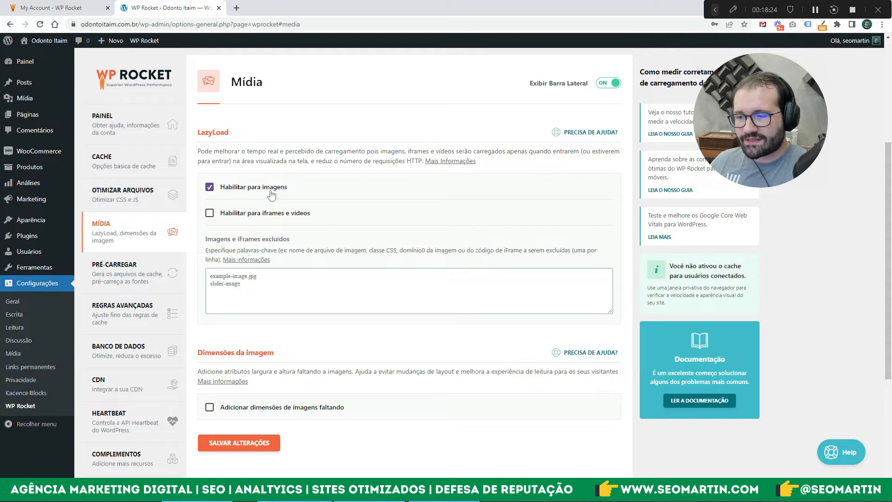
# - Enable LazyLoad for iframes and videos and replace YouTube iframes with a preview image
pyautogui.click(210, 213)
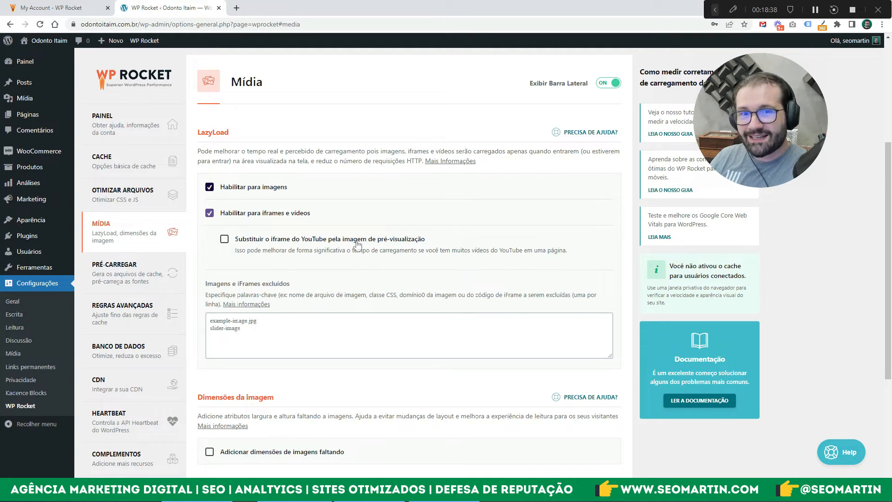
pyautogui.click(225, 239)
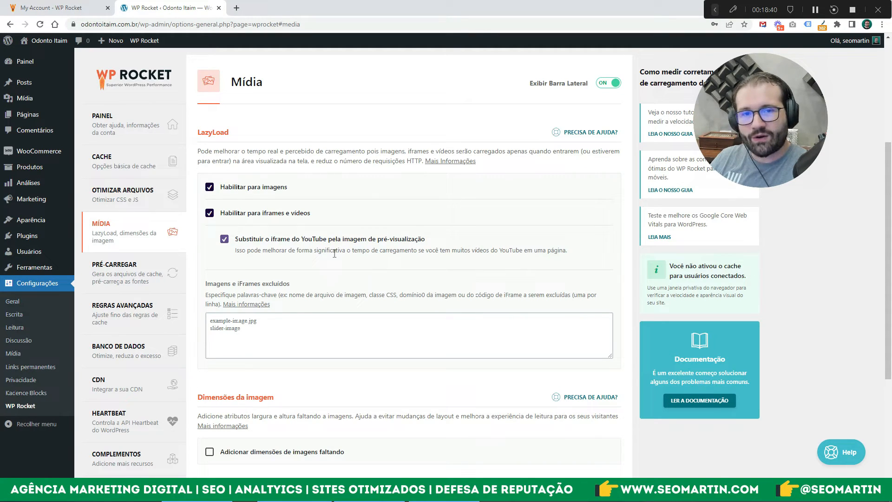
pyautogui.scroll(-3, 312, 250)
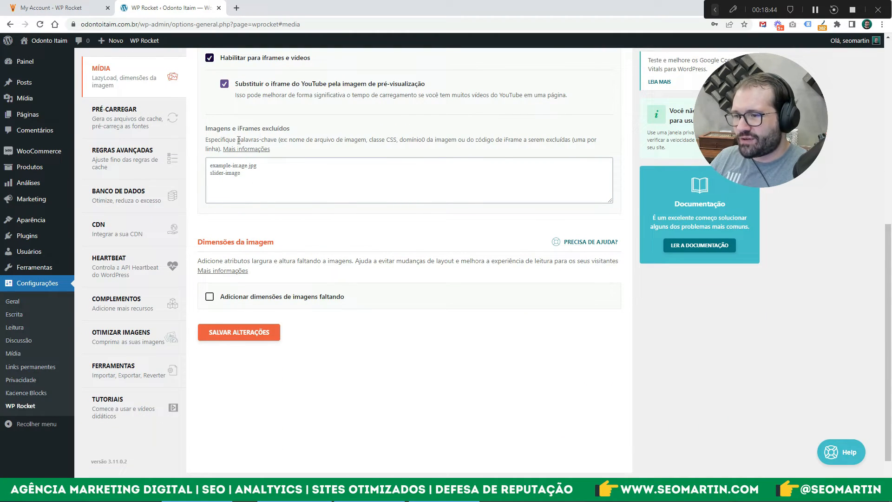
pyautogui.click(249, 175)
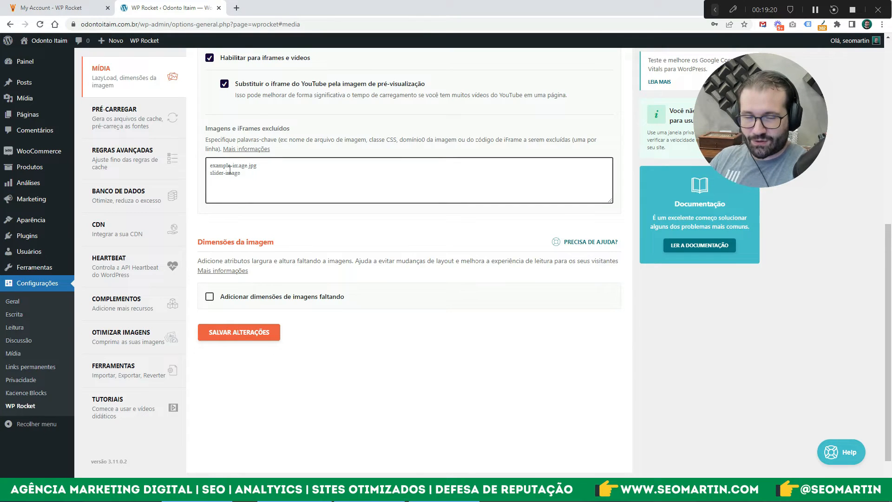
pyautogui.write('logo')
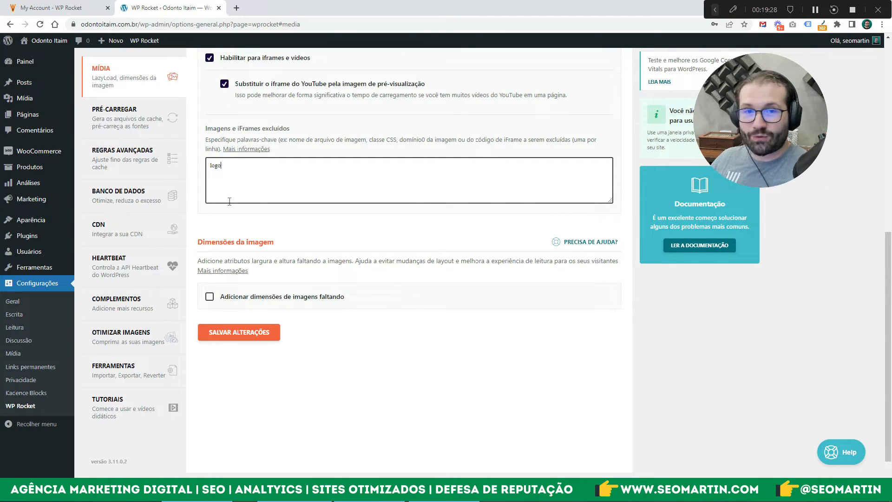
pyautogui.moveTo(237, 172); pyautogui.dragTo(188, 163)
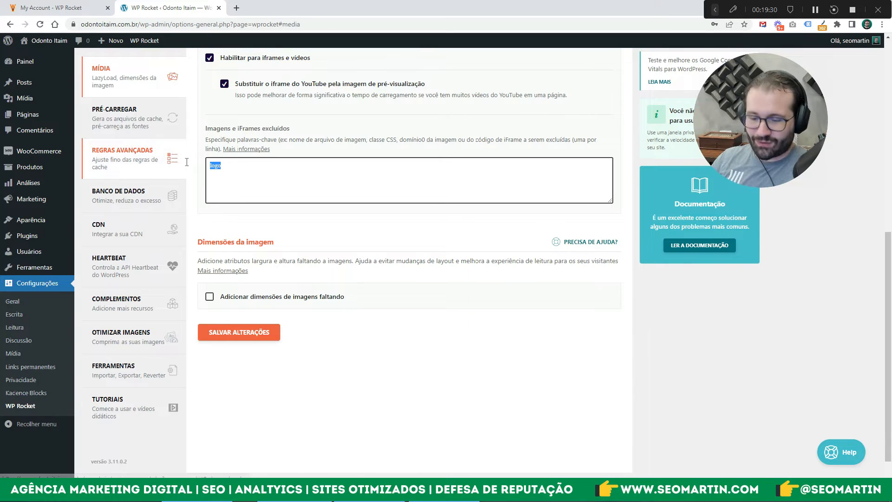
pyautogui.press('BackSpace')
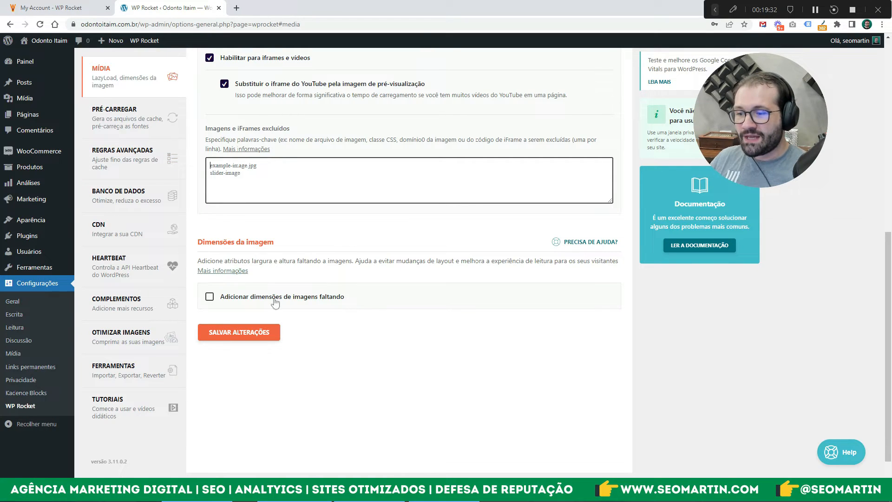
# - Enable adding missing image dimensions (Adicionar dimensões de imagens faltando) and save the media settings
pyautogui.click(209, 297)
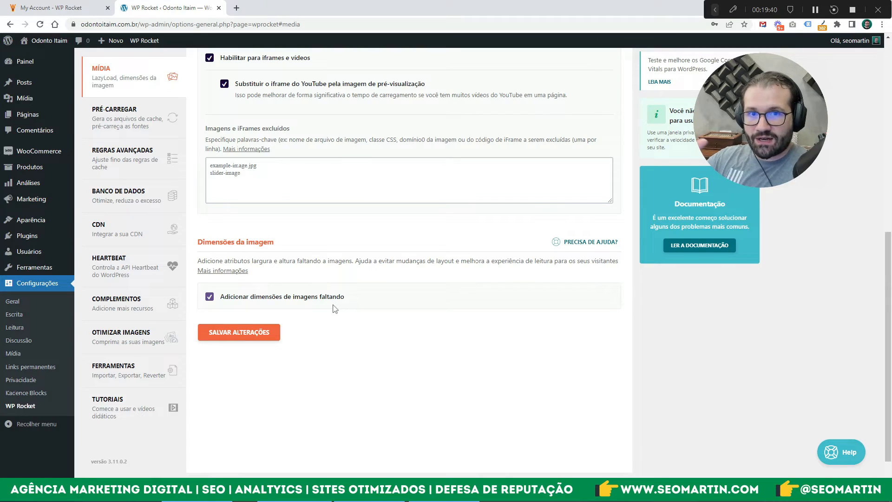
pyautogui.click(236, 337)
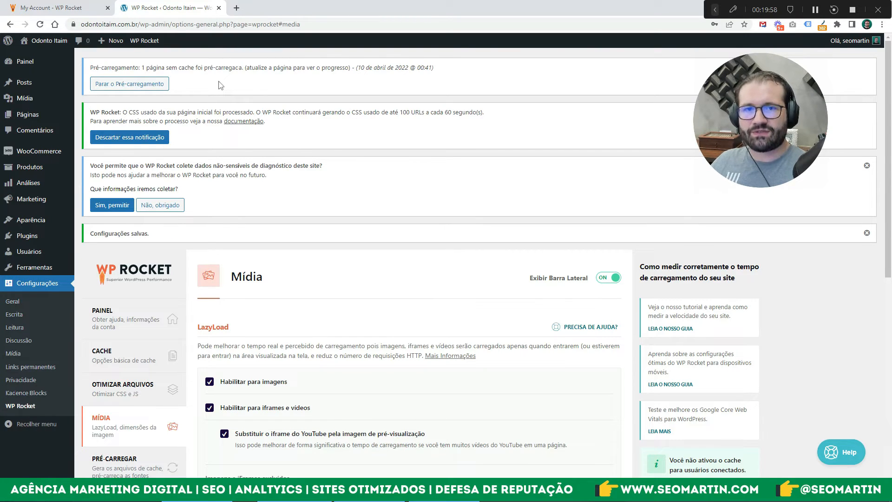
# - Open WP Rocket's Pré-Carregar settings
pyautogui.scroll(-3, 233, 111)
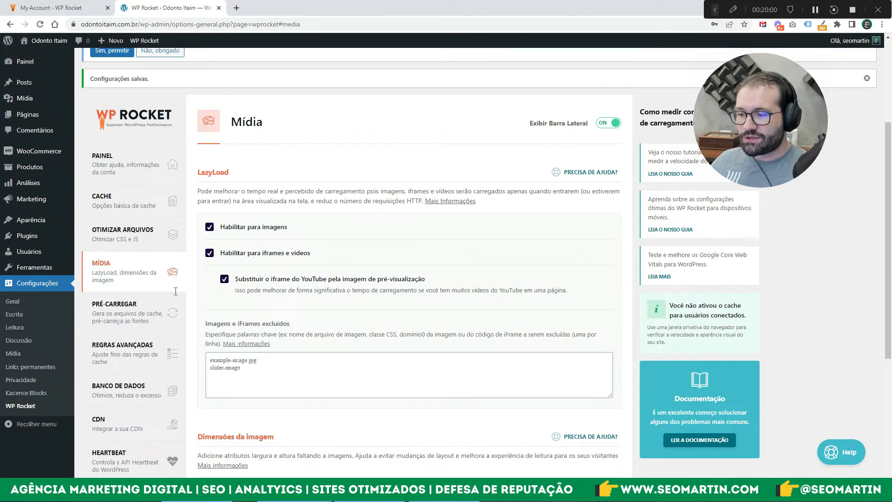
pyautogui.click(125, 314)
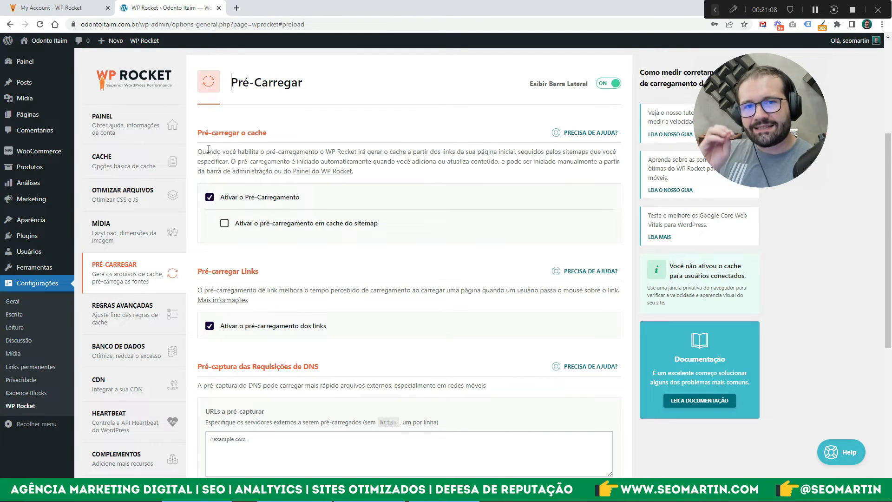
pyautogui.click(210, 197)
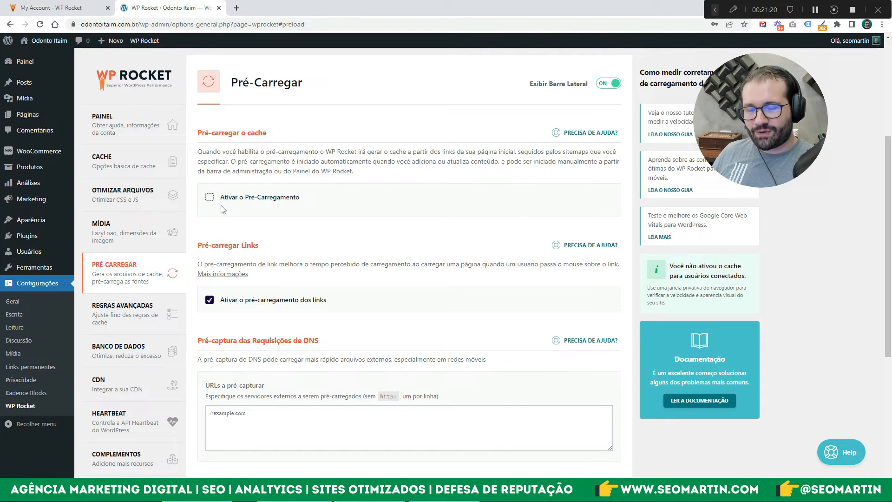
pyautogui.click(209, 198)
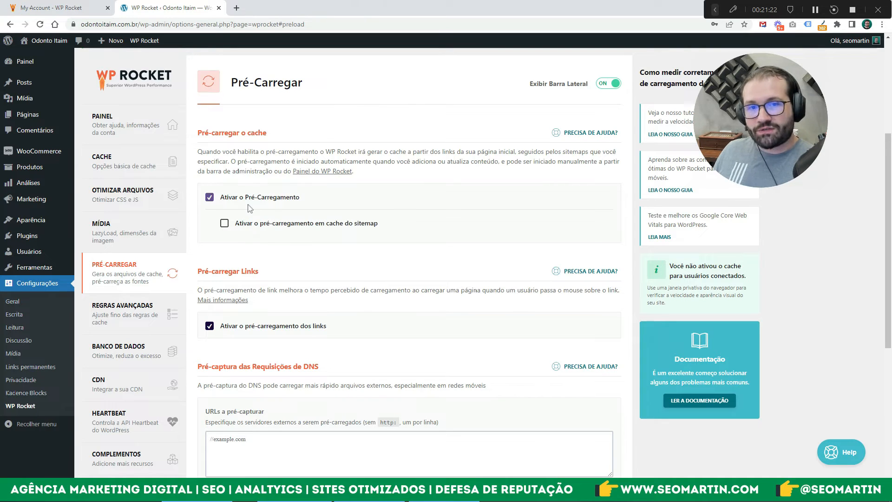
pyautogui.click(224, 224)
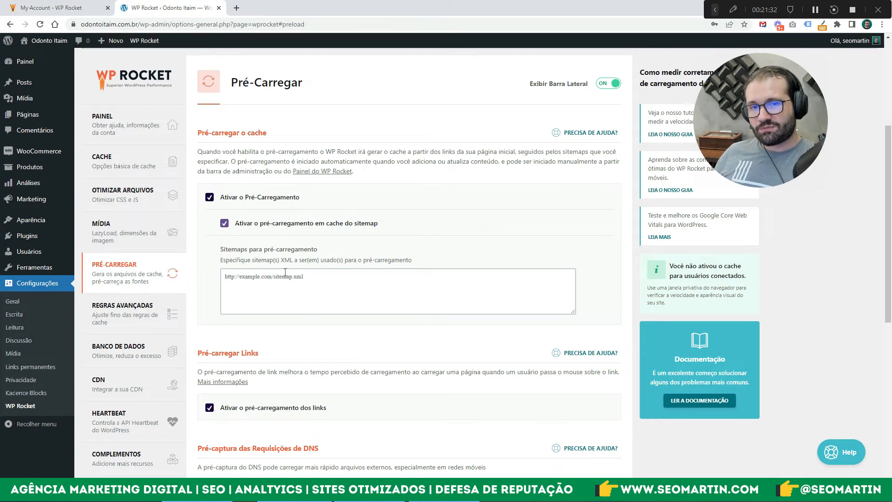
pyautogui.click(224, 225)
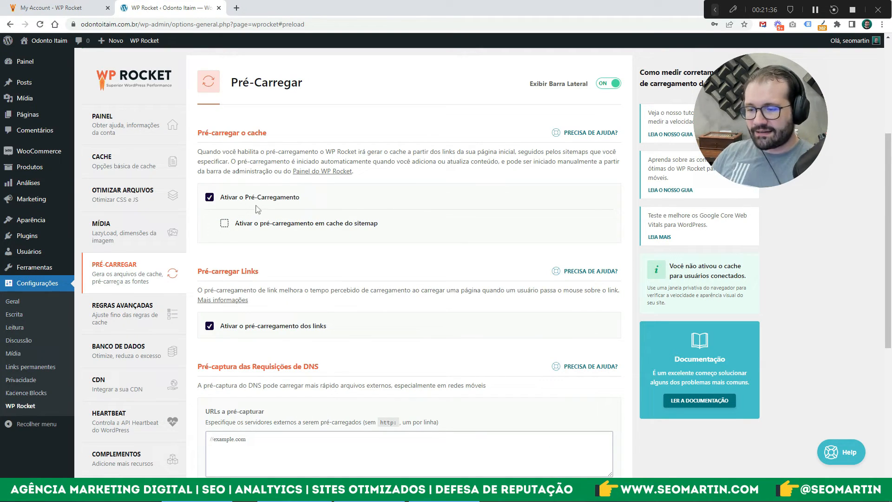
# - Examine the link, DNS and font preload options and the cache exclusion fields in Regras Avançadas
pyautogui.scroll(-3, 268, 175)
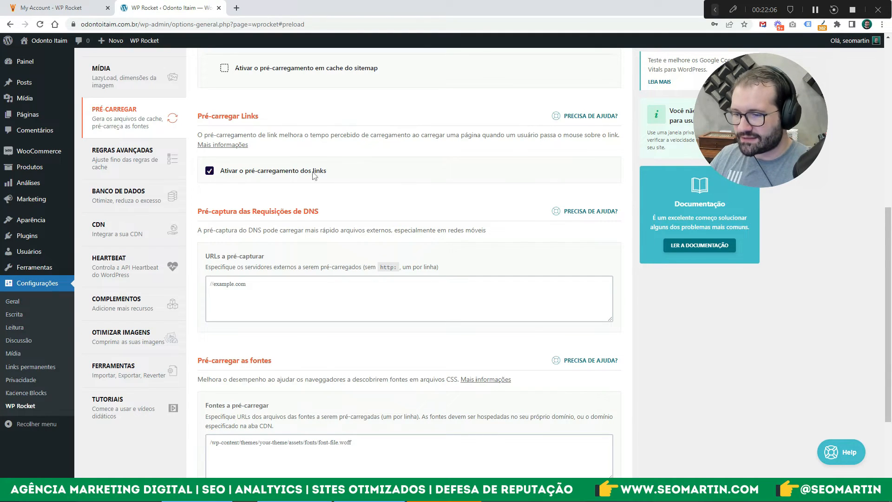
pyautogui.scroll(-3, 319, 165)
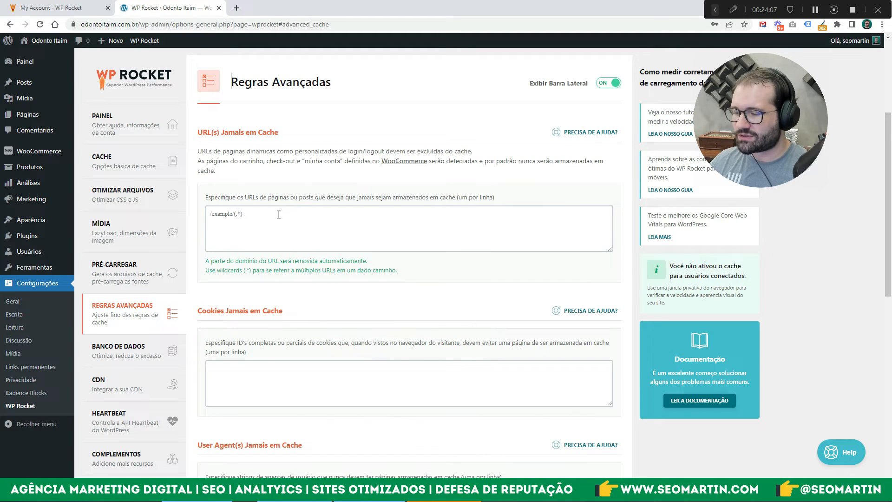
pyautogui.scroll(-3, 326, 236)
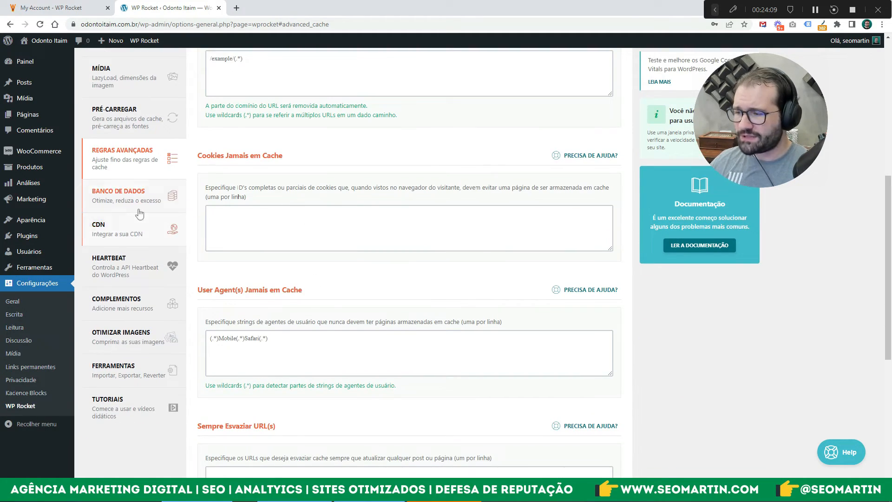
# - In the Banco de Dados settings, mark revisions, automatic drafts and trashed posts for cleanup
pyautogui.click(116, 204)
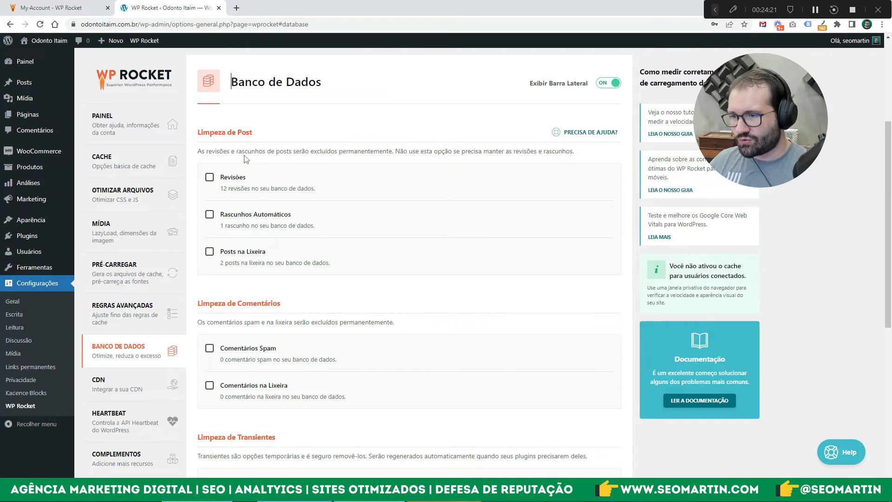
pyautogui.scroll(-7, 247, 160)
pyautogui.scroll(7, 242, 340)
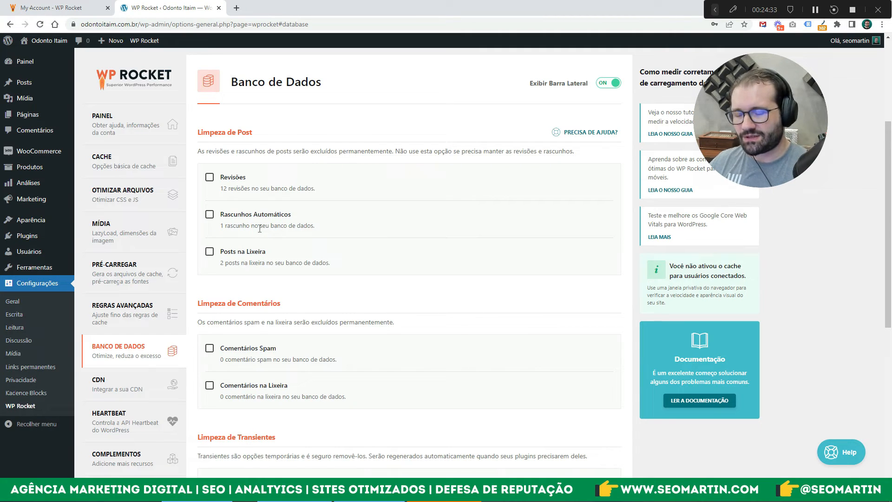
pyautogui.click(209, 178)
pyautogui.click(209, 214)
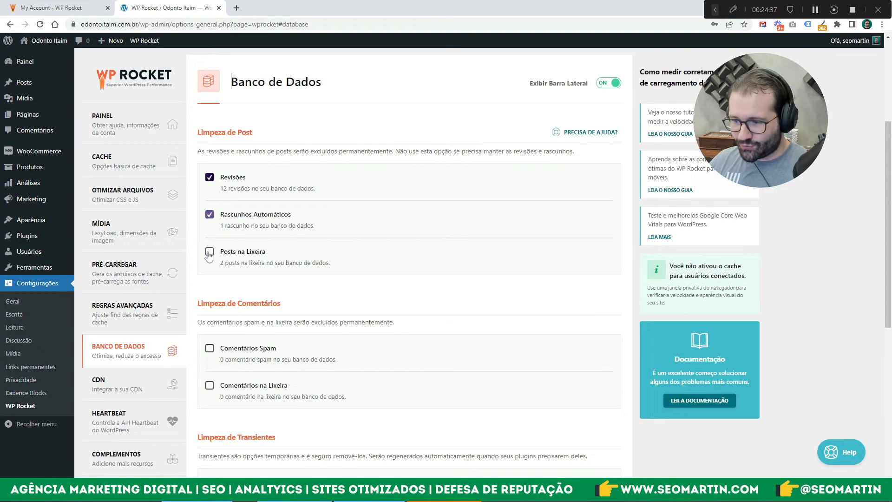
pyautogui.click(209, 252)
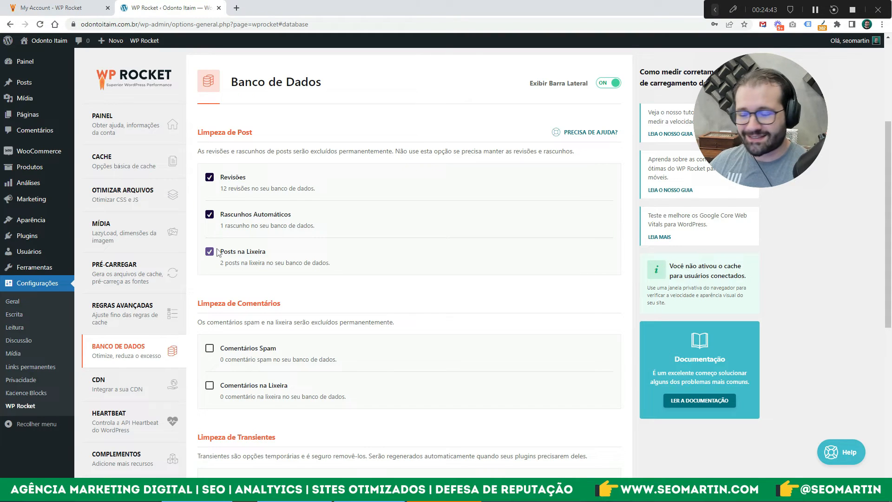
# - Mark spam comments, trashed comments and all transients for cleanup, and enable table optimization (Otimizar Tabelas)
pyautogui.scroll(-3, 217, 251)
pyautogui.click(210, 194)
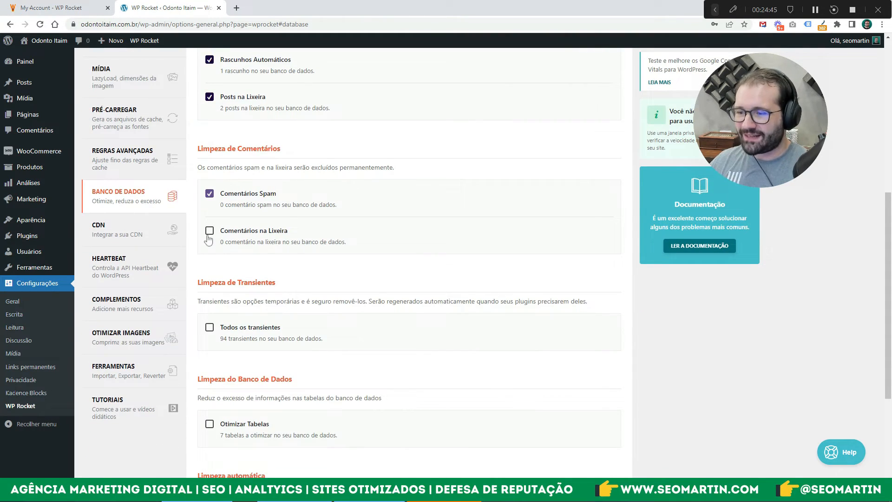
pyautogui.click(210, 230)
pyautogui.scroll(-3, 210, 235)
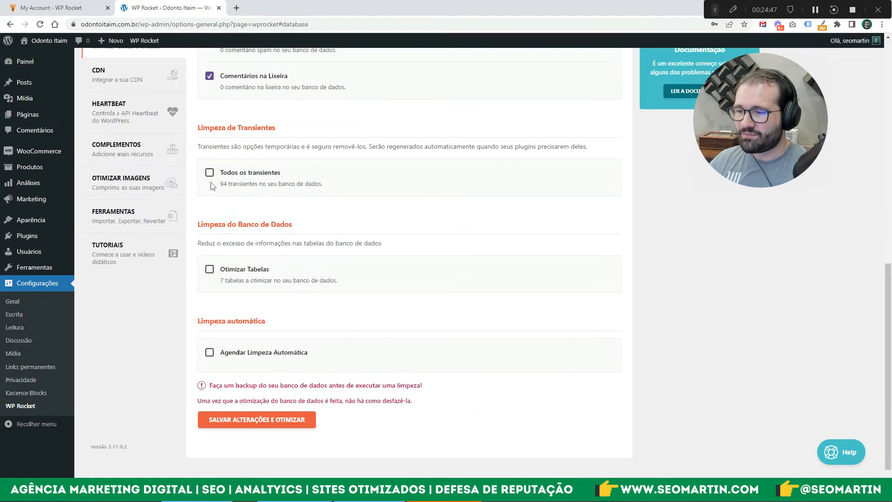
pyautogui.click(210, 173)
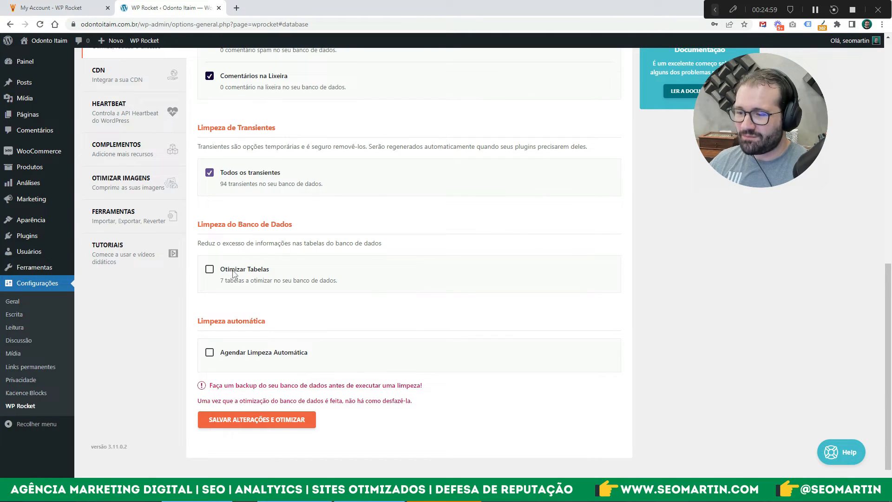
pyautogui.click(209, 271)
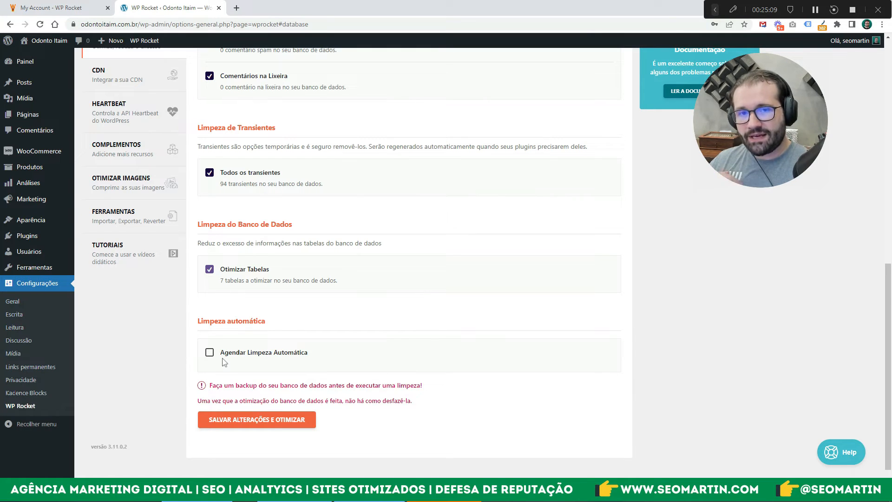
# - Schedule automatic database cleanup with Mensal frequency, and save the changes to run the optimization
pyautogui.click(209, 353)
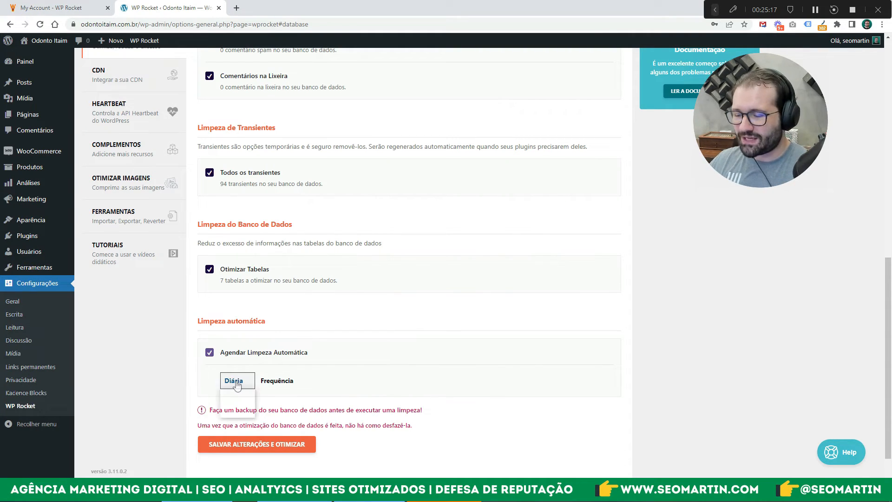
pyautogui.click(234, 382)
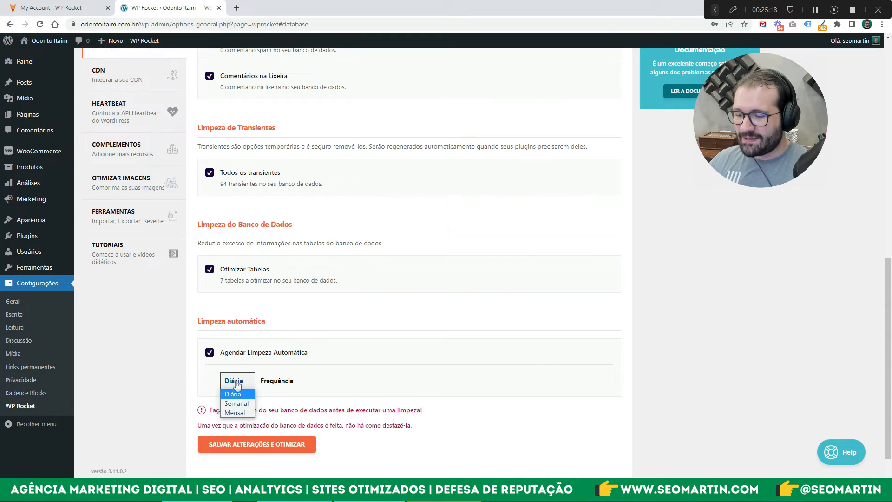
pyautogui.click(236, 413)
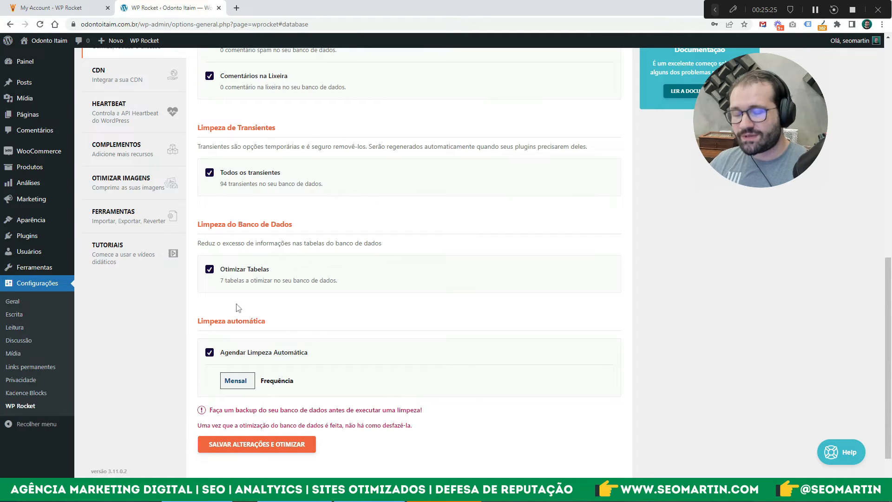
pyautogui.moveTo(236, 410); pyautogui.dragTo(418, 408)
pyautogui.click(418, 408)
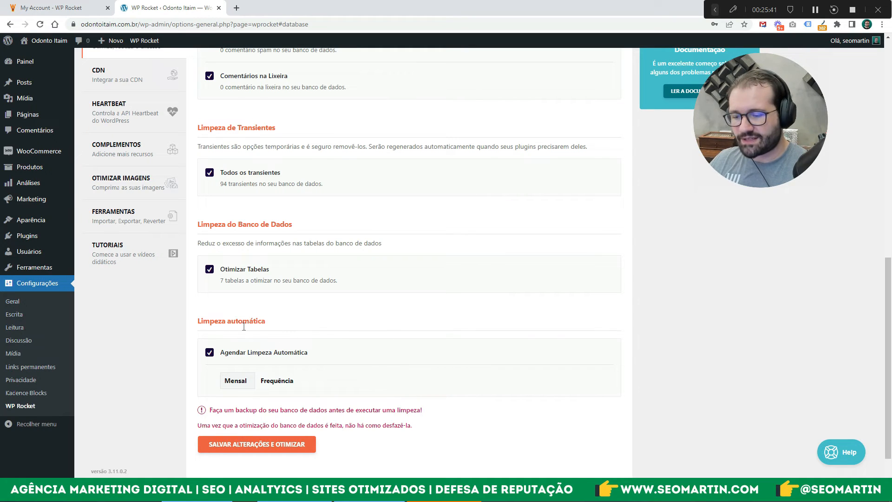
pyautogui.click(256, 444)
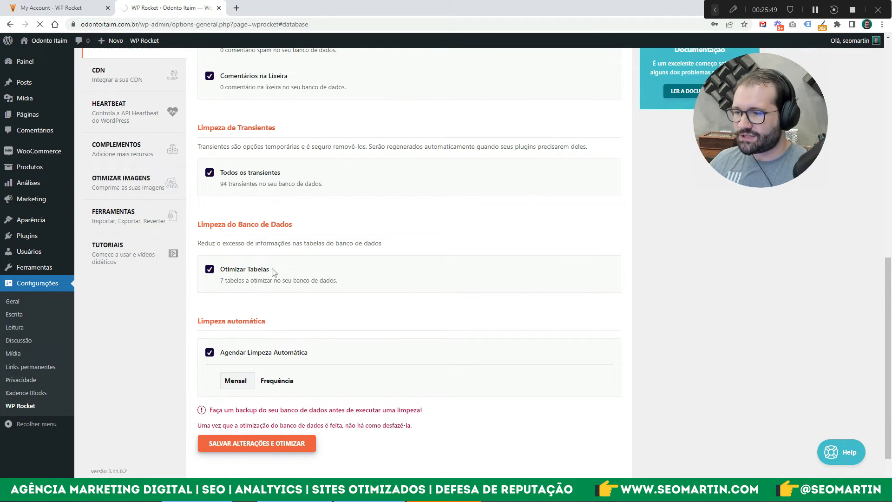
# - Check the remaining item counts in the database cleanup sections and open the CDN settings
pyautogui.scroll(-6, 258, 243)
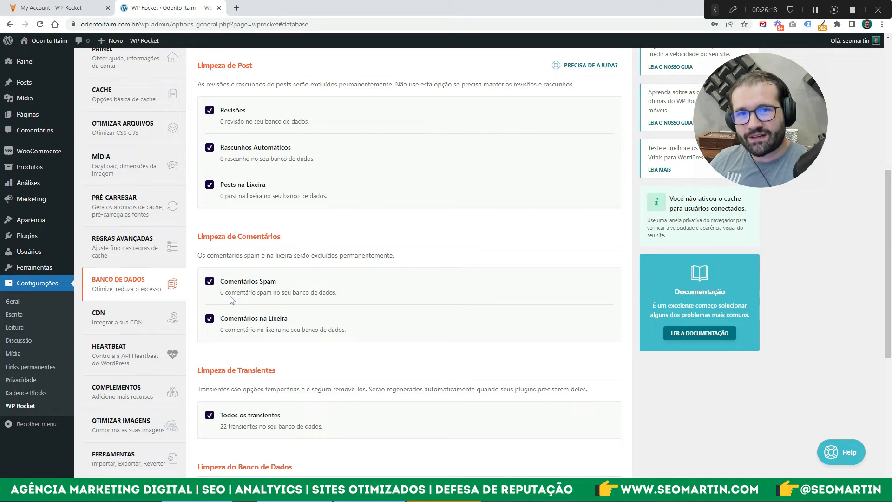
pyautogui.scroll(-6, 231, 300)
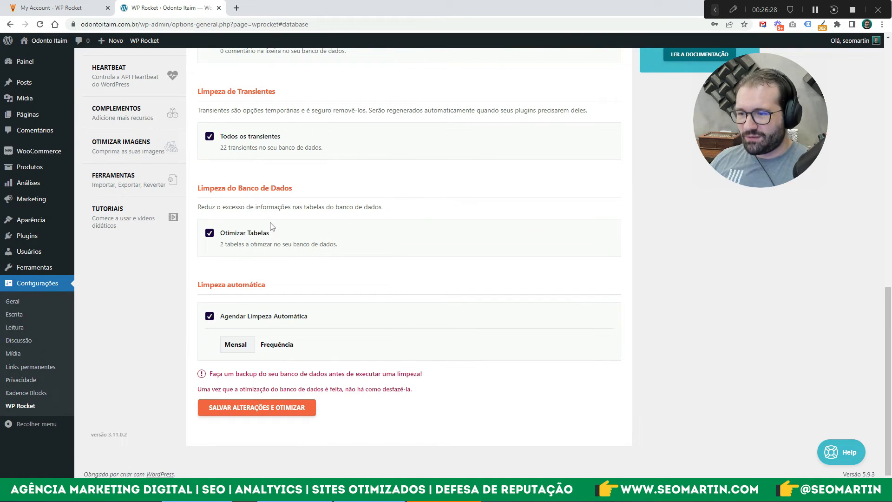
pyautogui.scroll(2, 263, 175)
pyautogui.scroll(2, 262, 176)
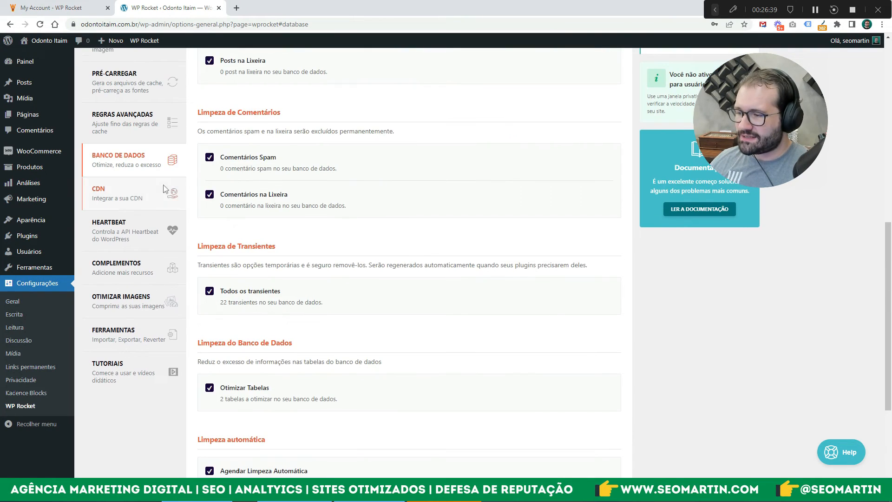
pyautogui.click(124, 195)
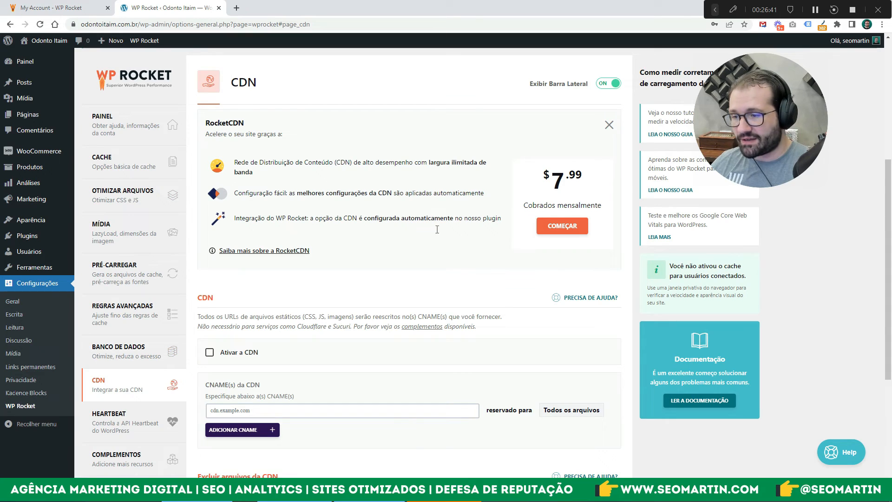
# - Try enabling the CDN option (Ativar a CDN), clear it again and review the RocketCDN offer
pyautogui.scroll(-3, 328, 191)
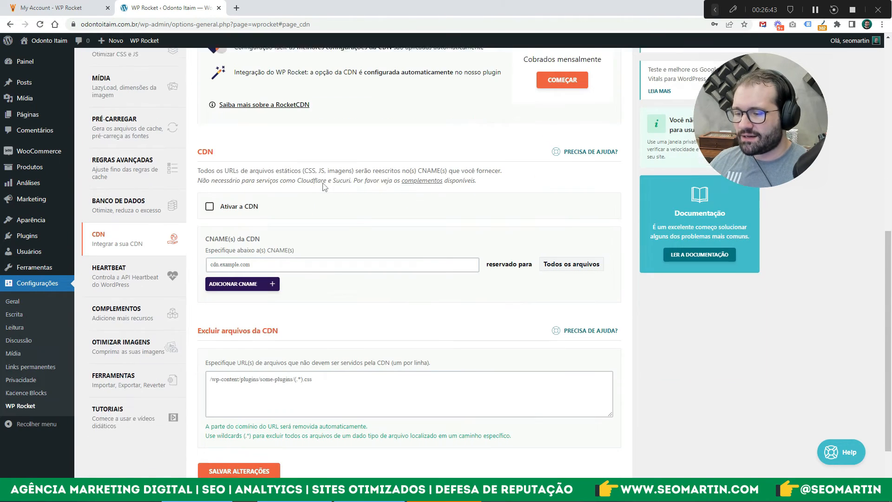
pyautogui.click(209, 201)
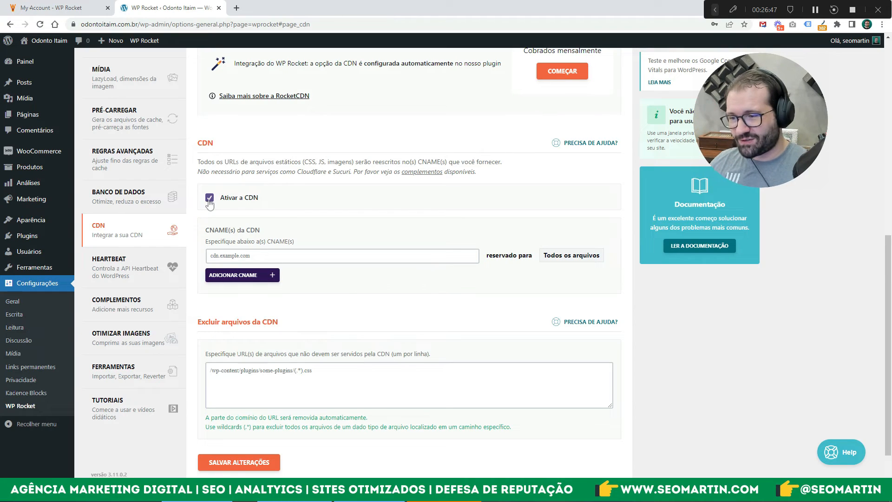
pyautogui.click(224, 201)
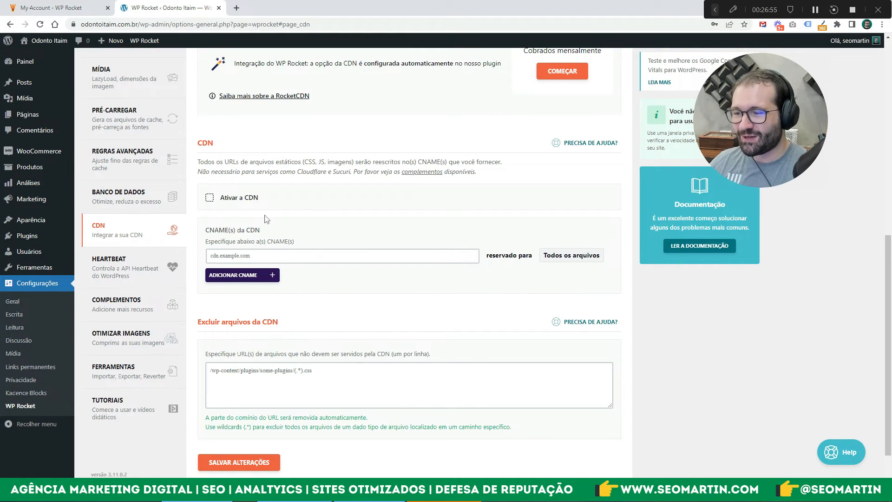
pyautogui.scroll(3, 332, 207)
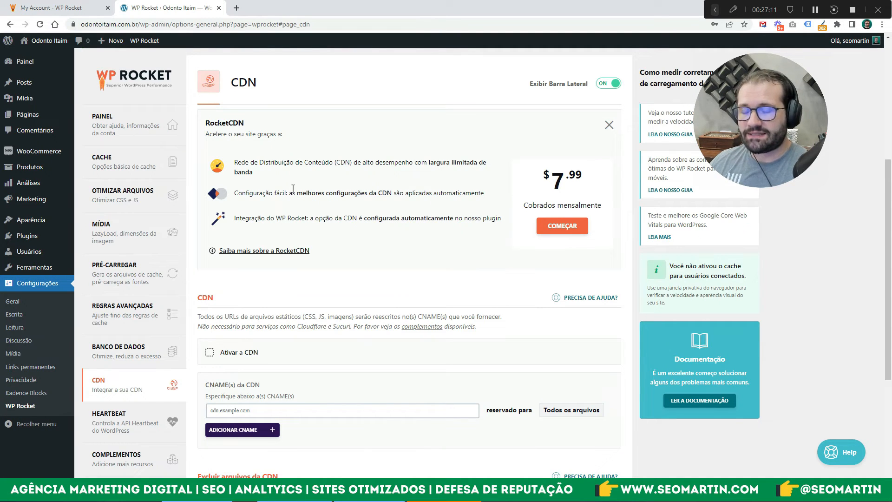
pyautogui.scroll(-3, 293, 188)
# - Open the Heartbeat settings and examine the activity options for the dashboard and the post editor
pyautogui.click(166, 279)
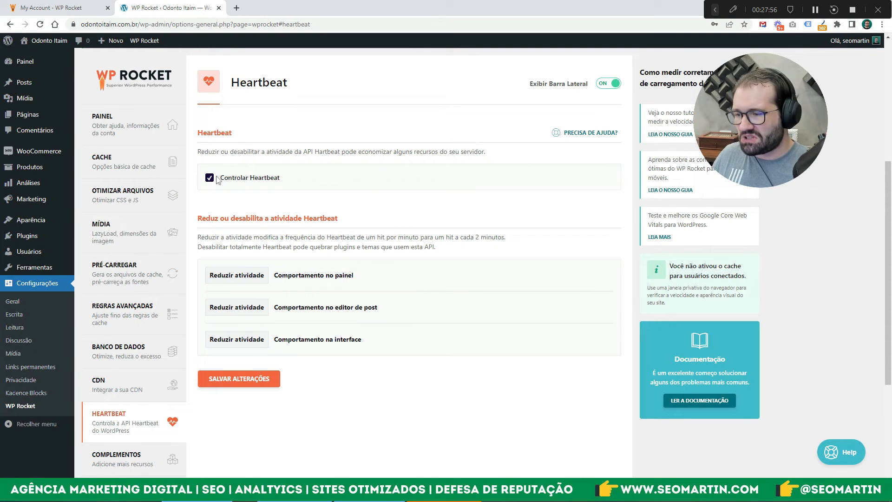
pyautogui.click(237, 278)
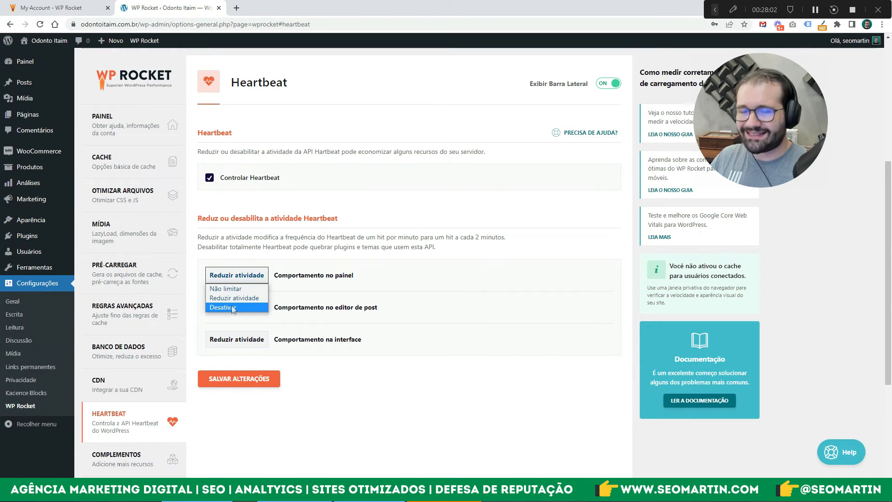
pyautogui.click(253, 280)
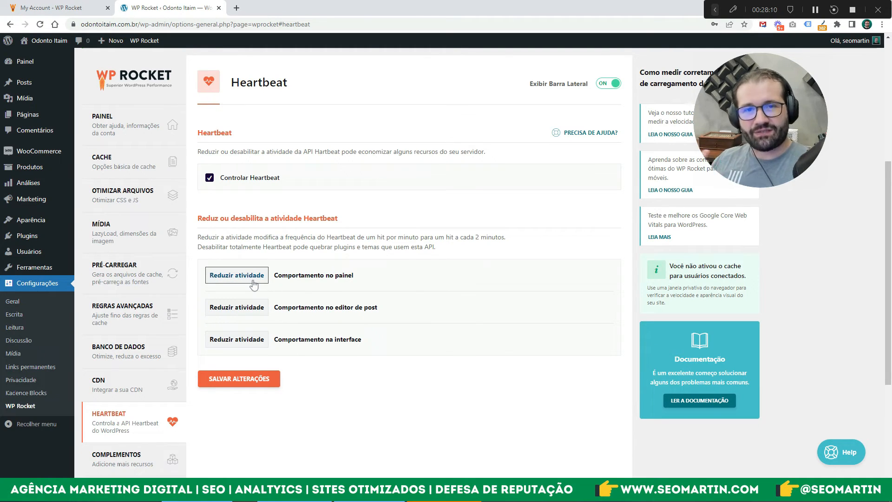
pyautogui.click(254, 281)
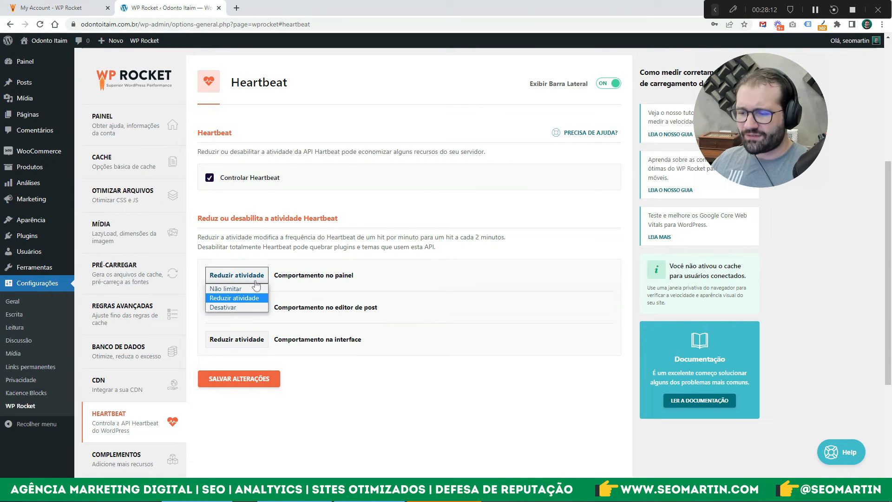
pyautogui.click(264, 256)
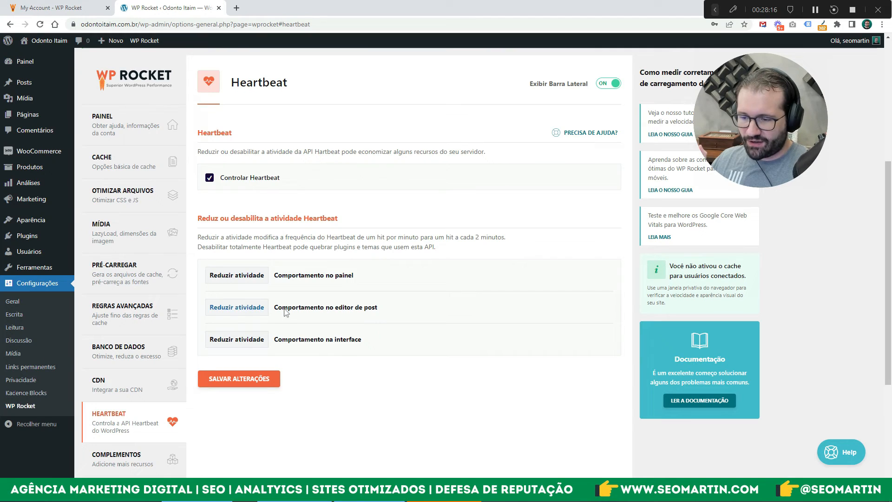
pyautogui.click(257, 310)
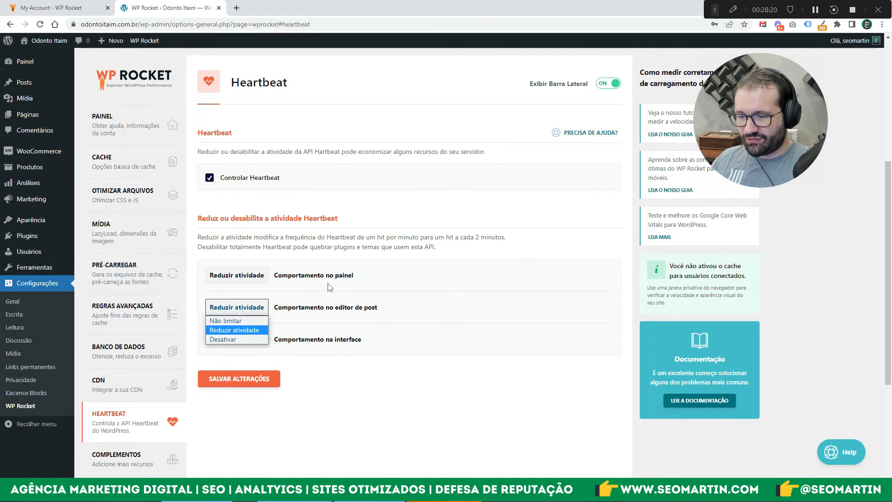
pyautogui.click(349, 286)
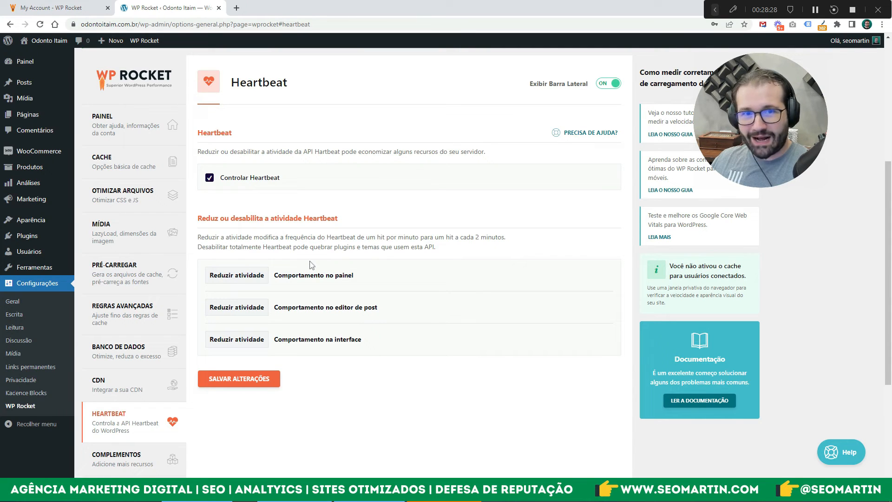
pyautogui.scroll(-3, 304, 251)
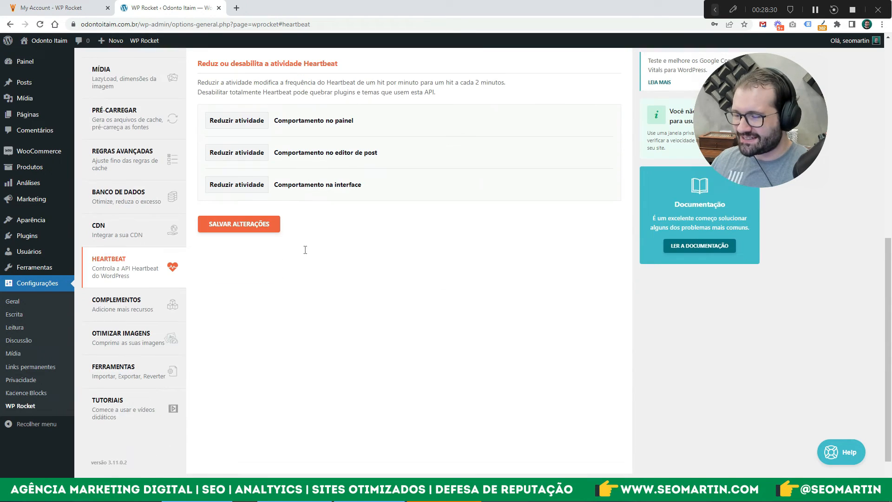
# - Open the Complementos settings and review the Varnish, WebP, Cloudflare and Sucuri add-ons
pyautogui.click(130, 311)
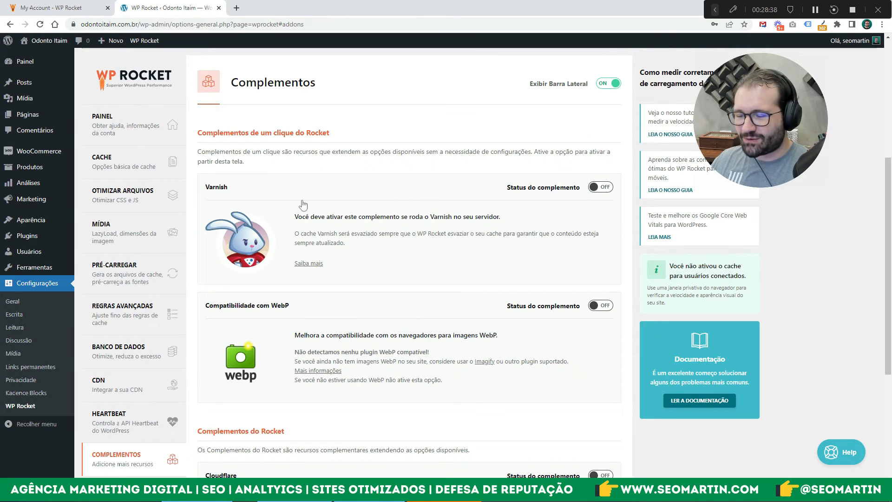
pyautogui.scroll(-3, 255, 186)
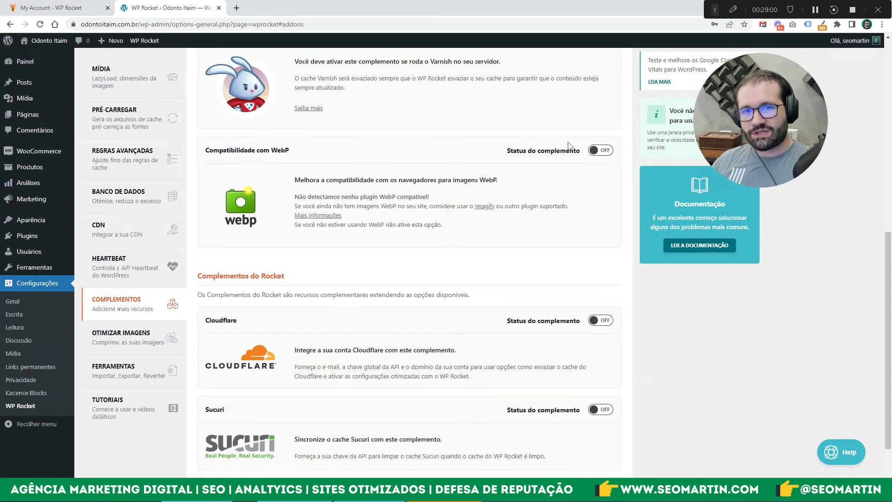
pyautogui.scroll(-1, 398, 235)
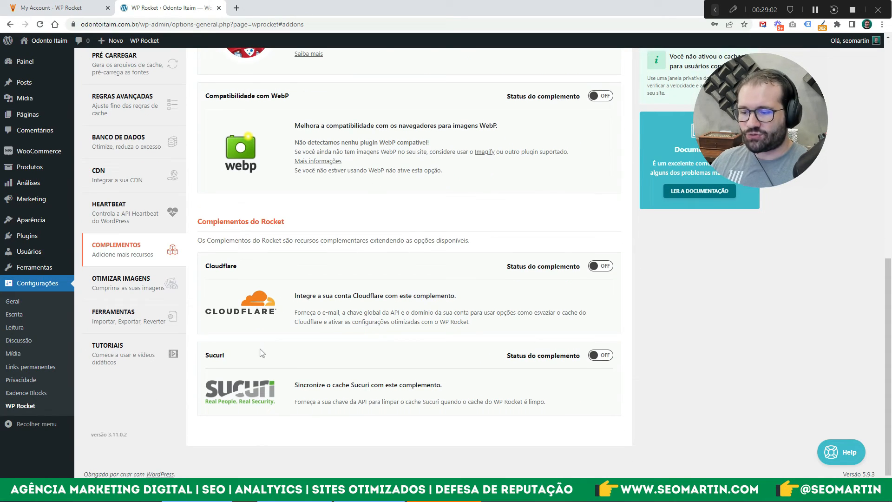
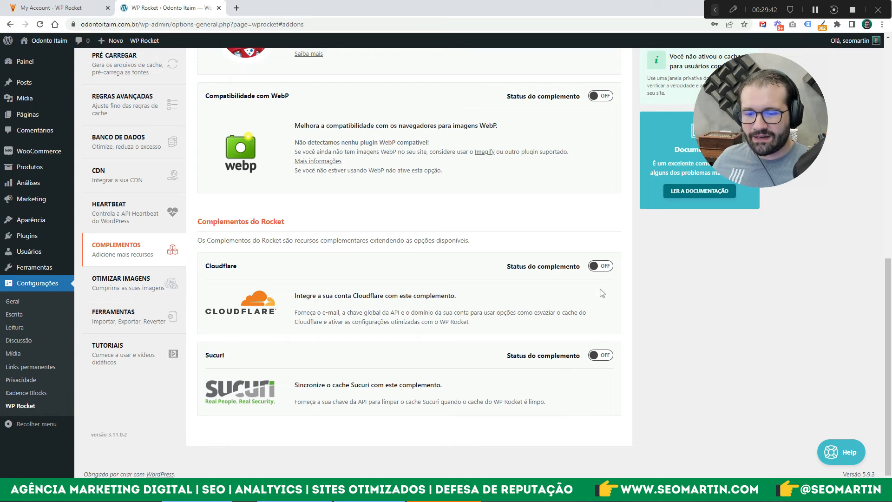
# - Enable the Cloudflare add-on and open its options to review the credentials, settings and cache sections
pyautogui.click(601, 268)
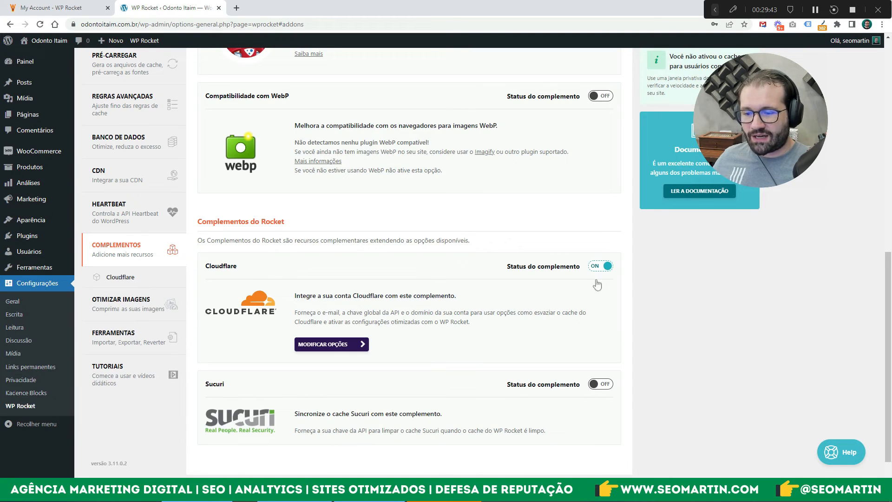
pyautogui.click(328, 344)
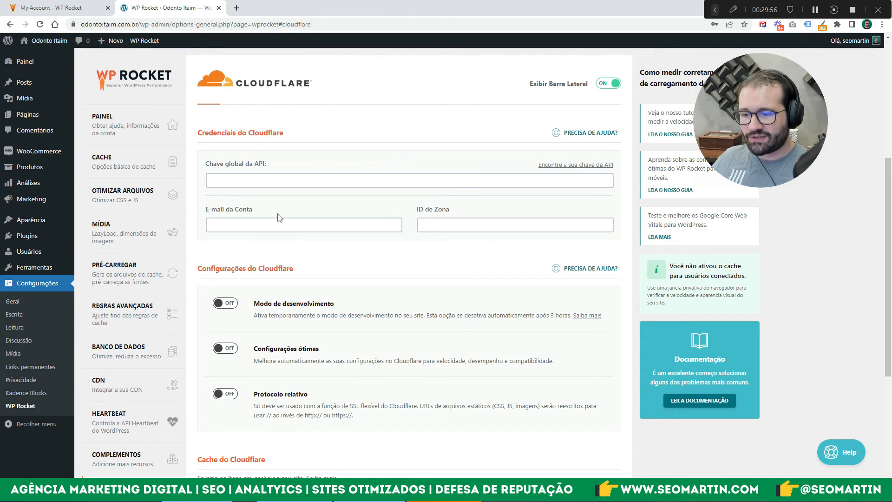
pyautogui.scroll(-3, 298, 214)
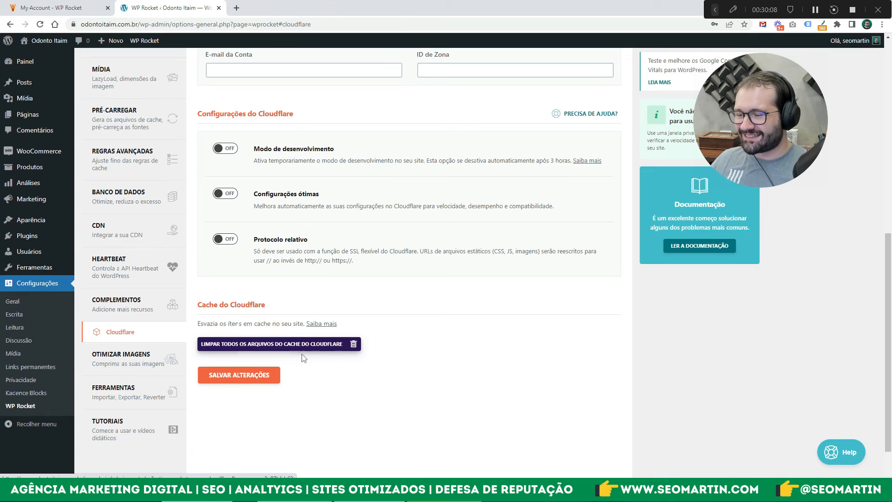
# - Review the Imagify offer under Otimizar Imagens and the export, import and rollback options under Ferramentas
pyautogui.click(145, 360)
pyautogui.scroll(-3, 145, 426)
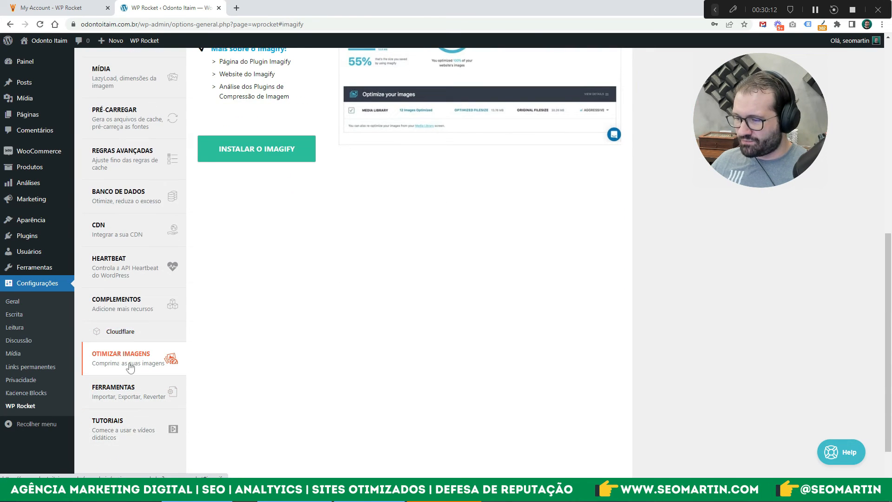
pyautogui.scroll(3, 298, 358)
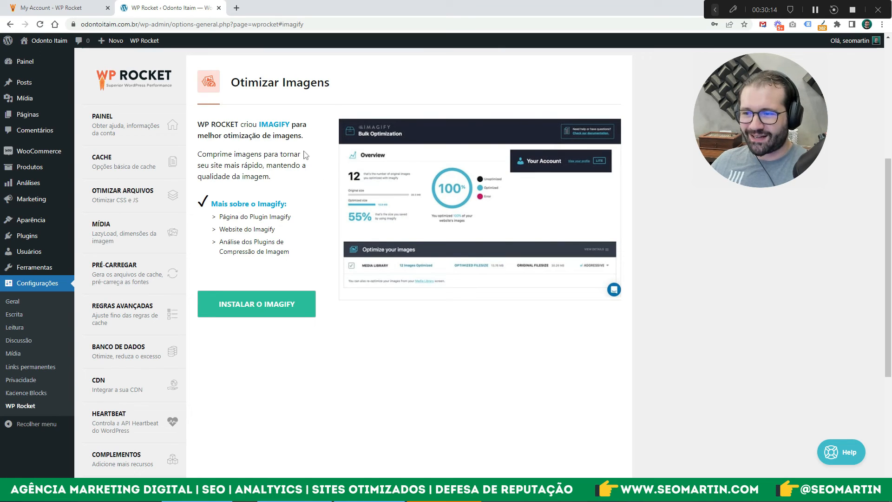
pyautogui.scroll(-3, 302, 195)
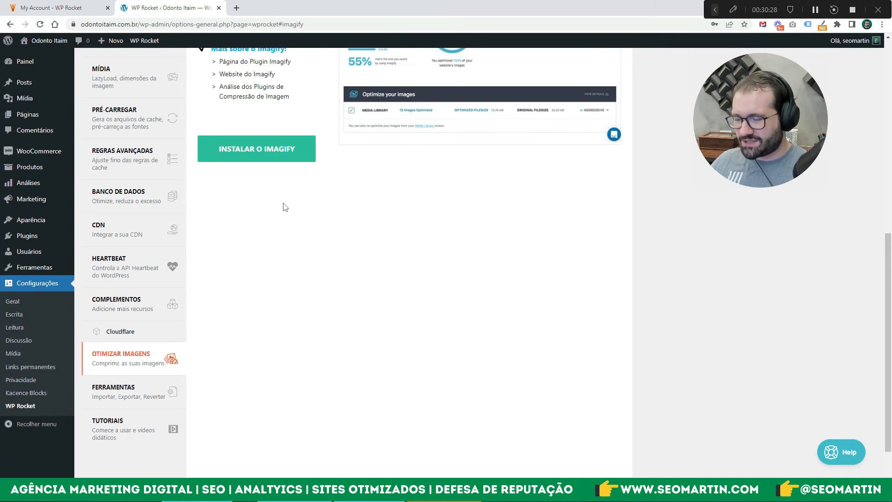
pyautogui.click(127, 387)
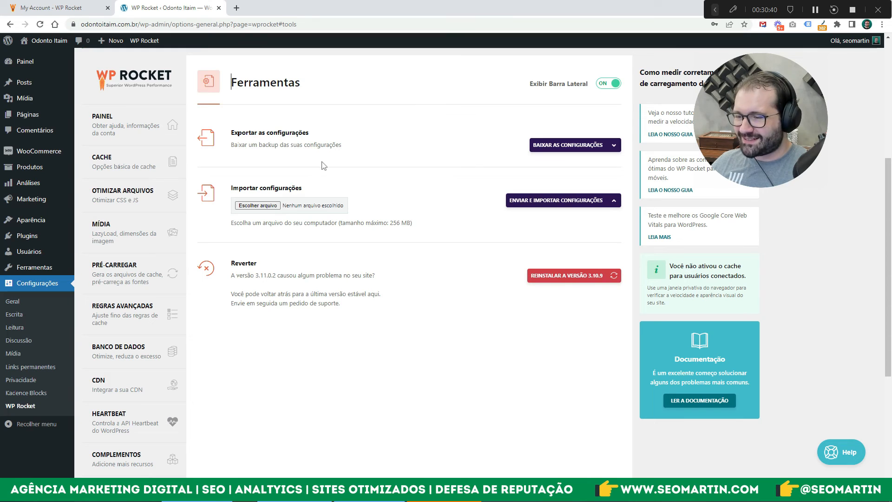
pyautogui.scroll(-3, 248, 188)
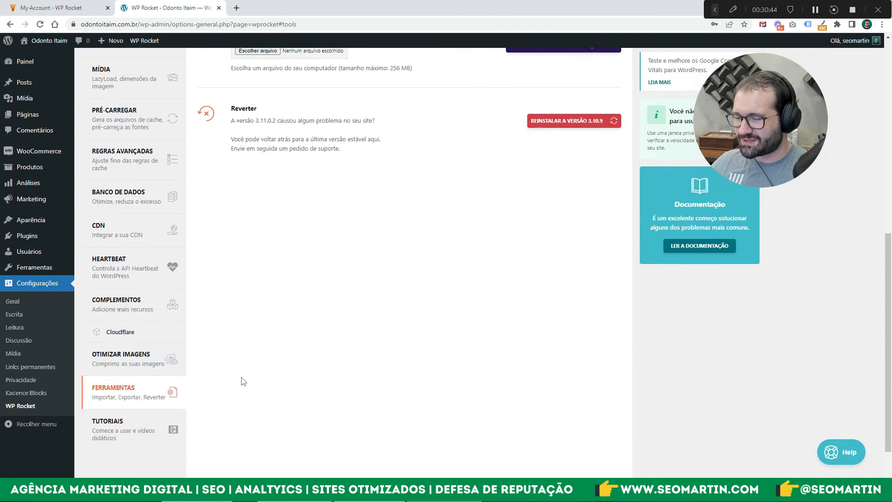
# - Open the Tutoriais page, read the database optimization notice and dismiss it
pyautogui.click(133, 435)
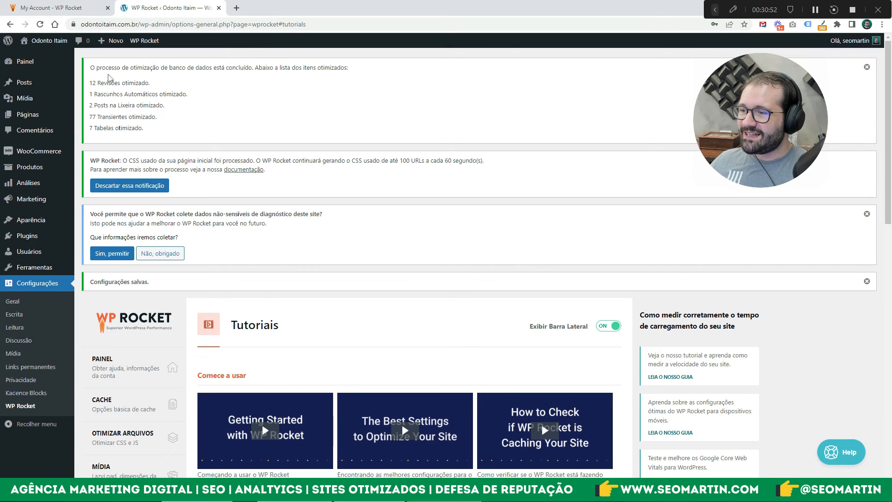
pyautogui.moveTo(90, 67); pyautogui.dragTo(158, 125)
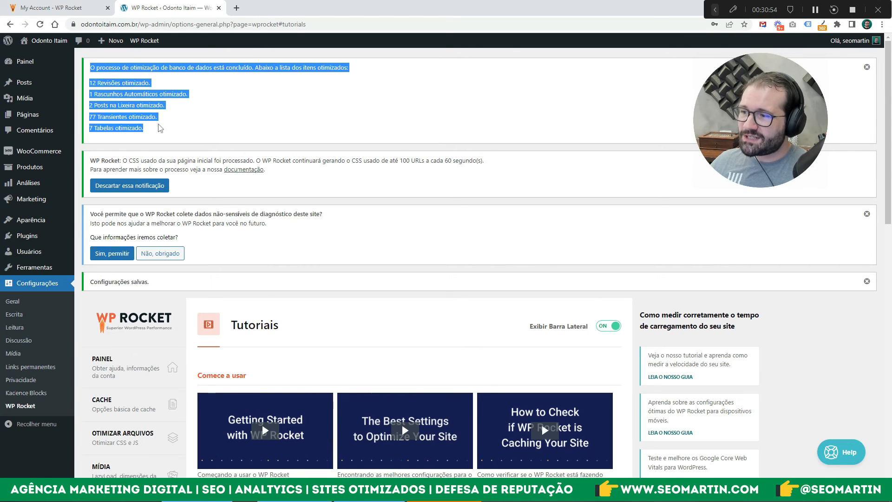
pyautogui.click(160, 128)
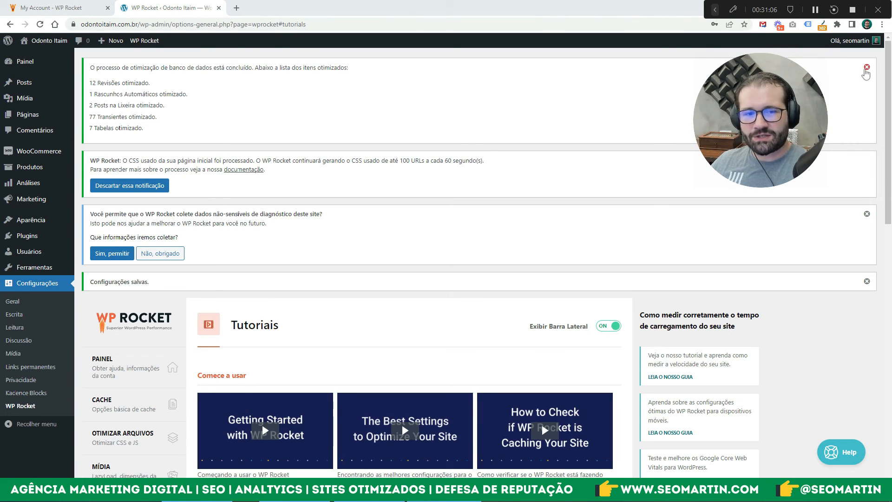
pyautogui.click(867, 68)
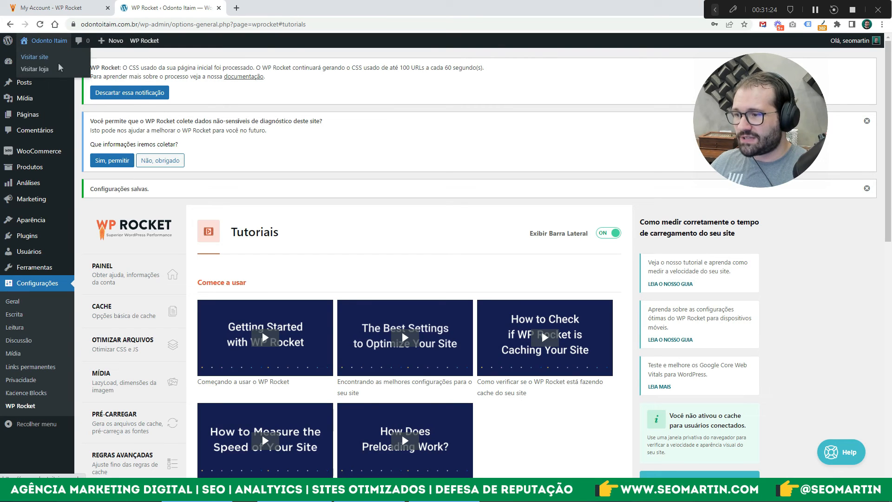
# - Visit the Odonto Itaim home page in a new tab, check the layout down the page, and close the tab
pyautogui.middleClick(47, 58)
pyautogui.click(279, 8)
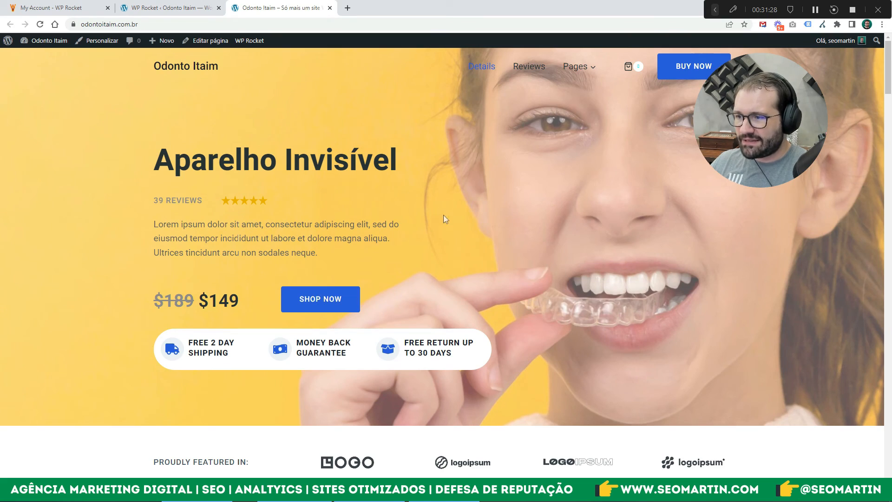
pyautogui.scroll(-9, 483, 219)
pyautogui.scroll(-4, 483, 219)
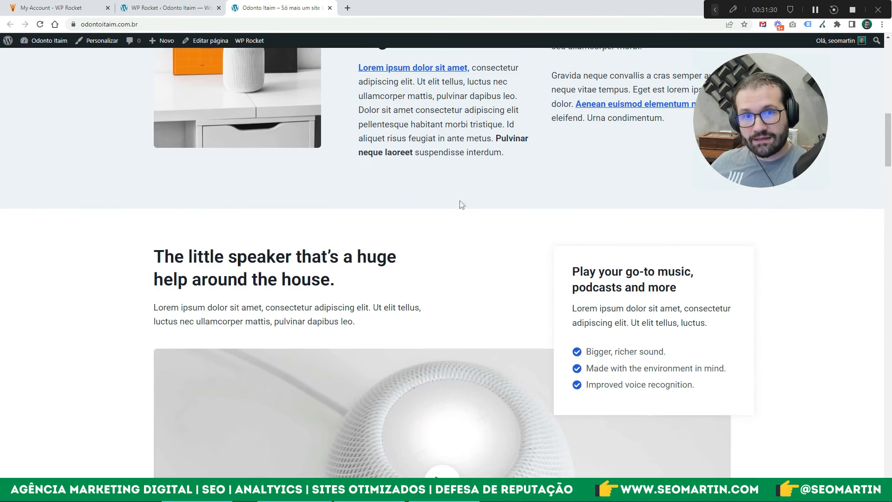
pyautogui.scroll(-8, 460, 203)
pyautogui.scroll(-20, 454, 211)
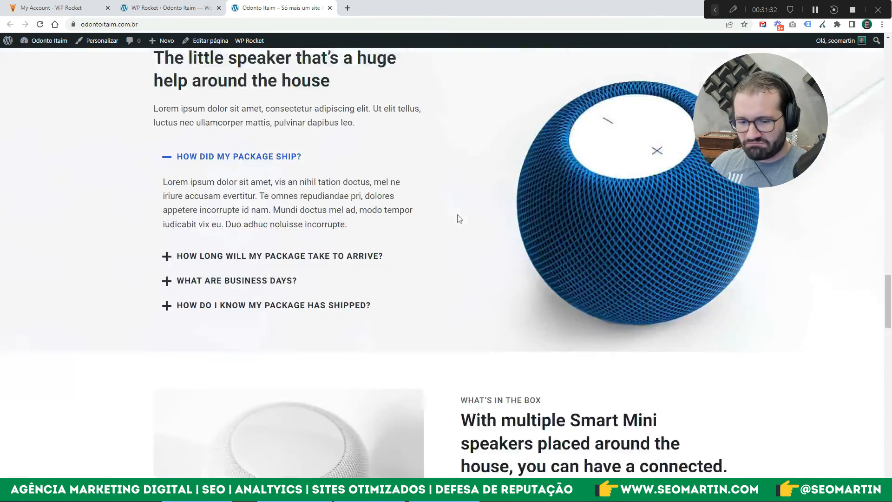
pyautogui.scroll(20, 440, 226)
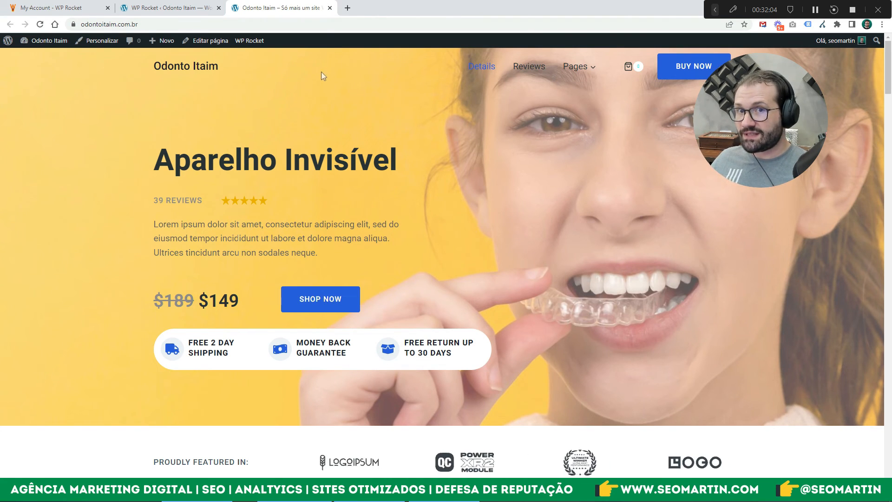
pyautogui.click(329, 8)
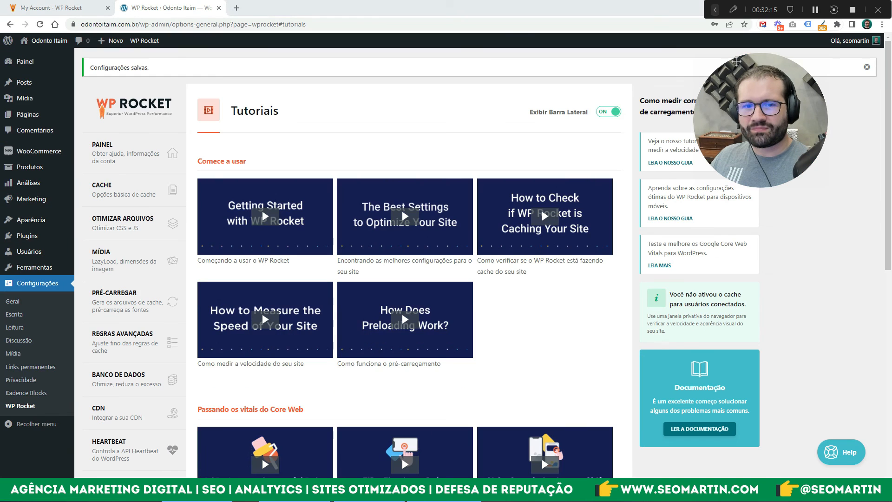
# - Open the Odonto Itaim site again in a new tab and switch to it
pyautogui.rightClick(40, 56)
pyautogui.click(52, 64)
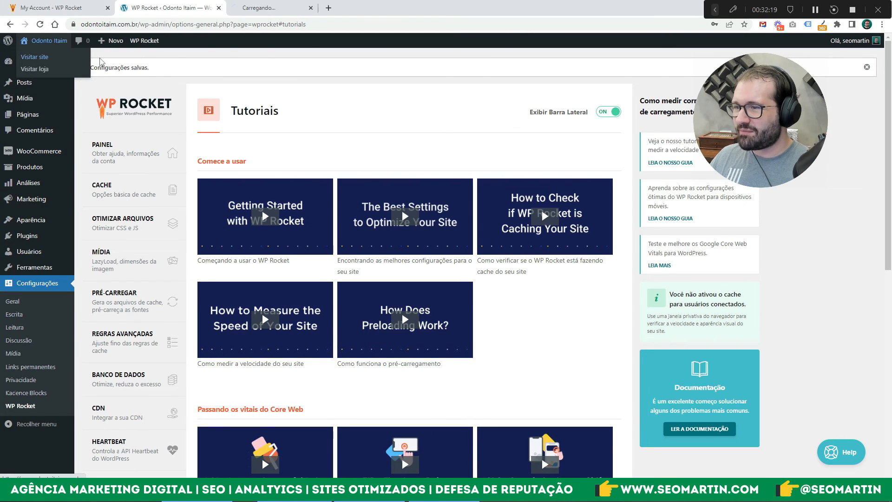
pyautogui.click(285, 5)
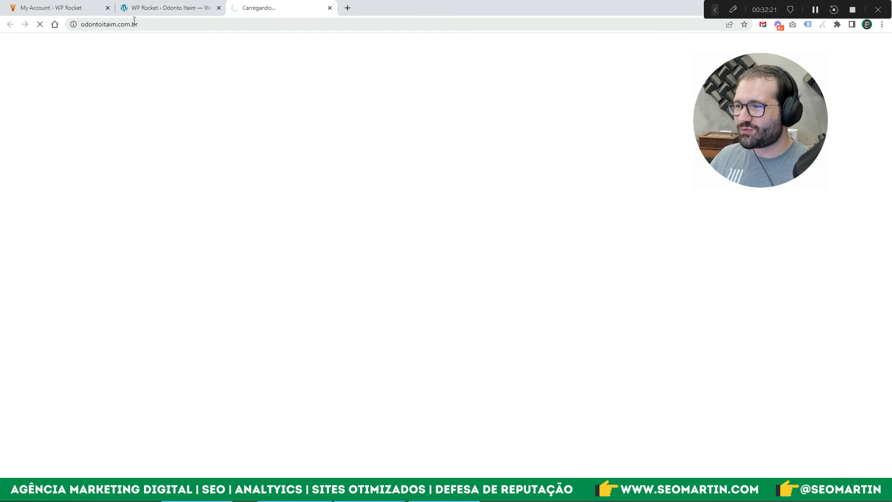
pyautogui.click(122, 25)
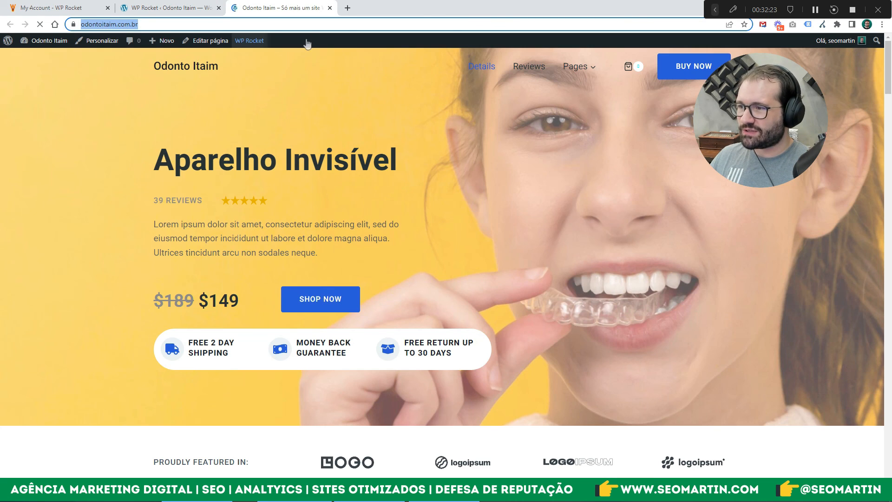
pyautogui.click(347, 8)
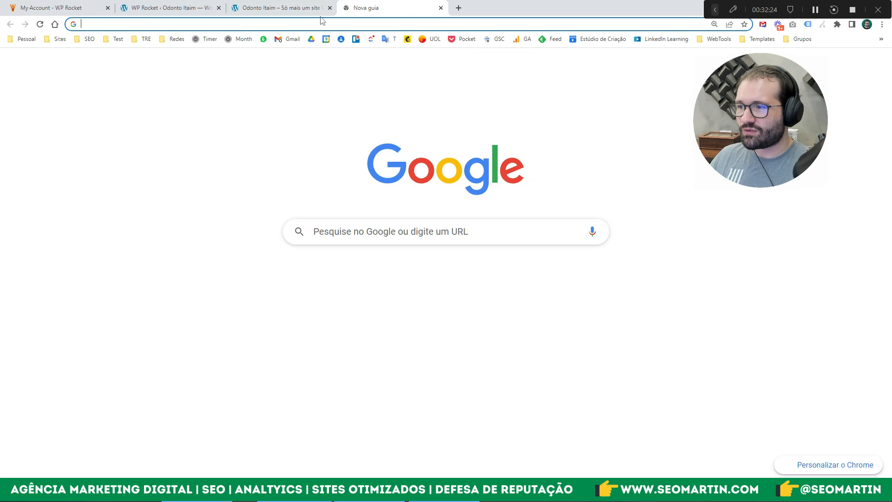
pyautogui.click(175, 39)
pyautogui.moveTo(118, 39)
pyautogui.click(123, 54)
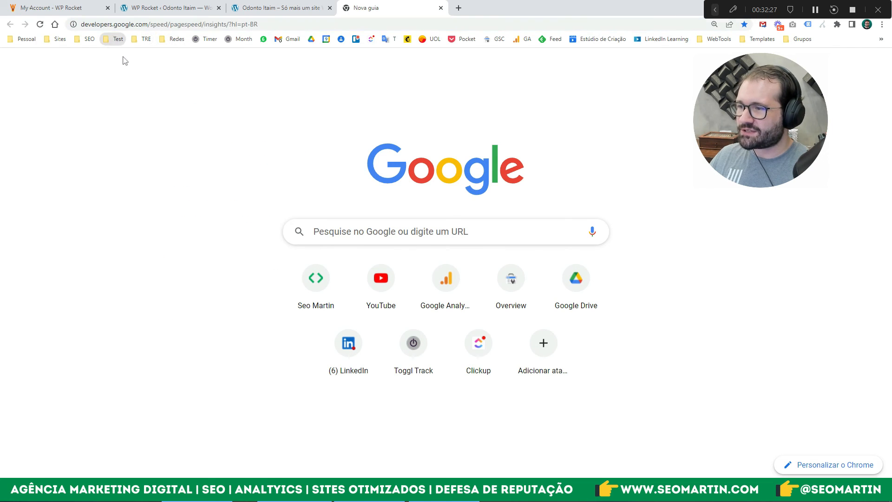
pyautogui.click(277, 95)
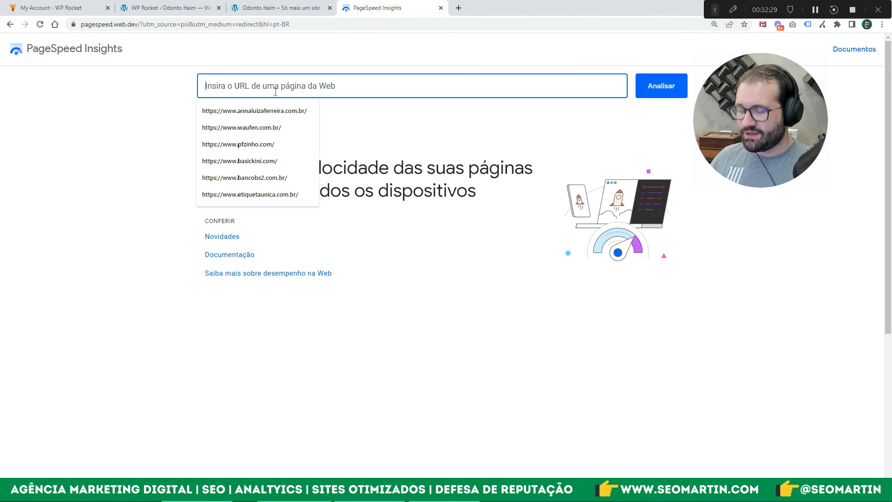
pyautogui.click(260, 110)
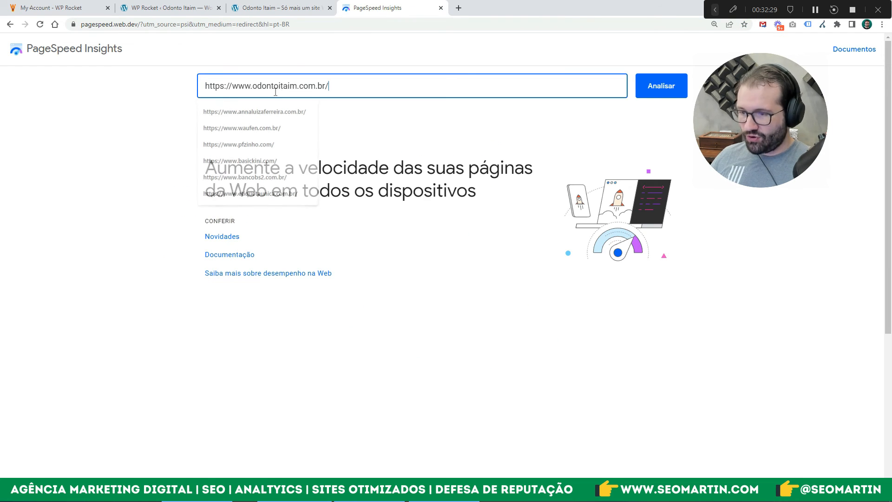
pyautogui.click(653, 95)
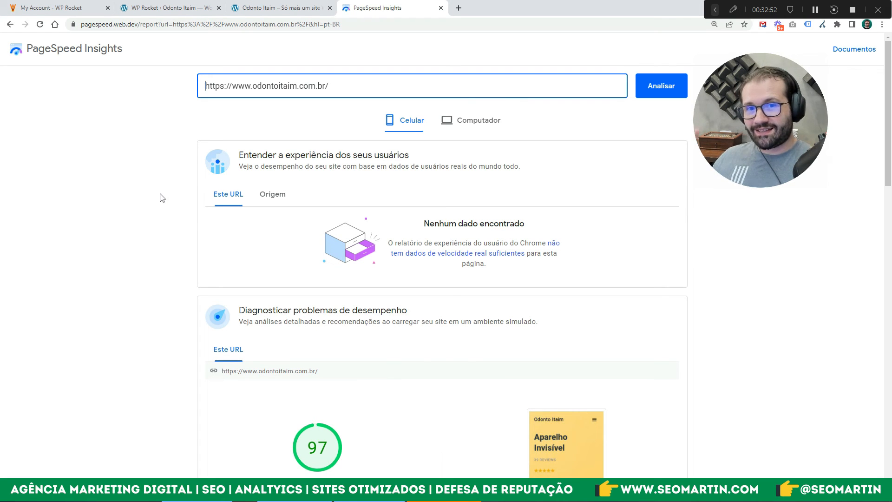
# - Review the mobile PageSpeed report for the site, covering the performance score, metrics, opportunities and diagnostics
pyautogui.scroll(-3, 162, 198)
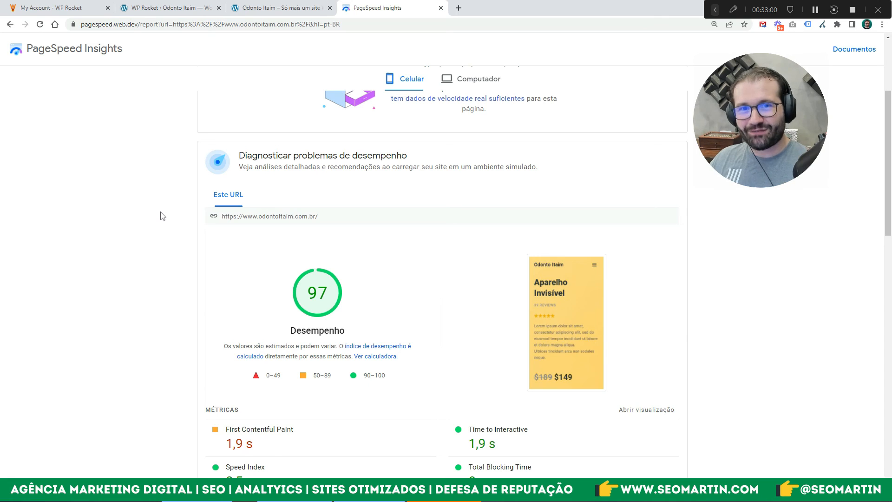
pyautogui.scroll(-3, 158, 226)
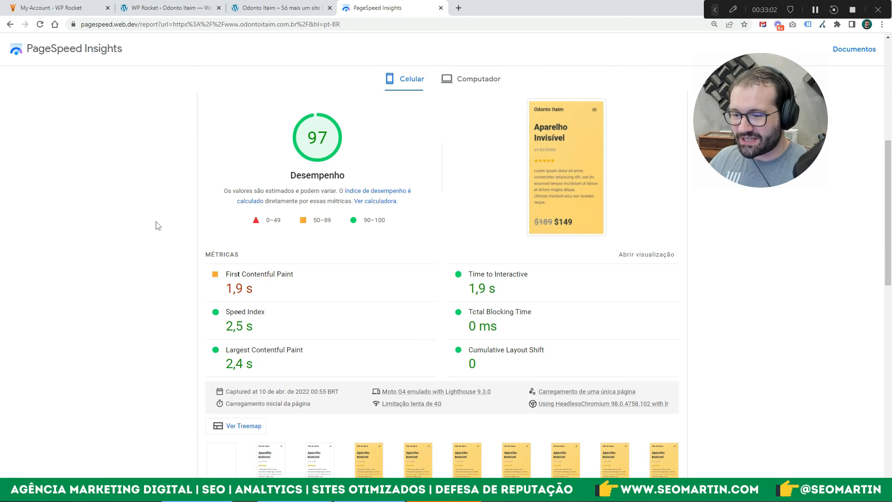
pyautogui.scroll(-6, 158, 226)
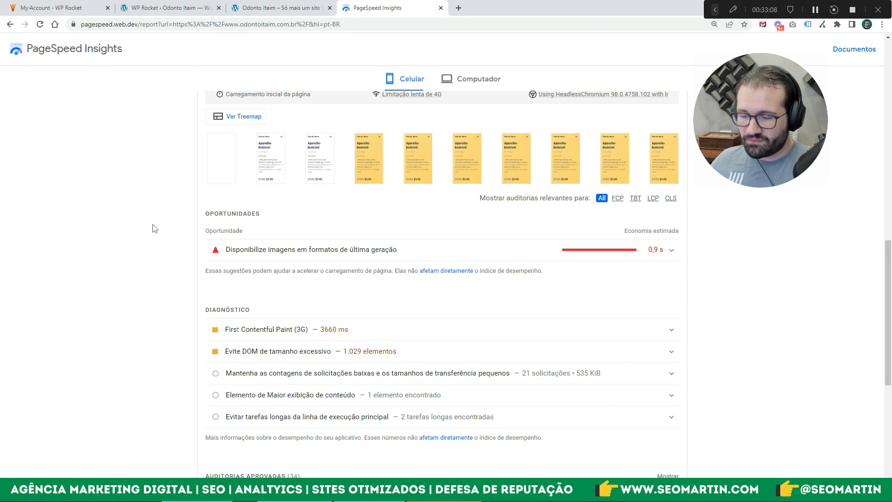
pyautogui.scroll(6, 318, 263)
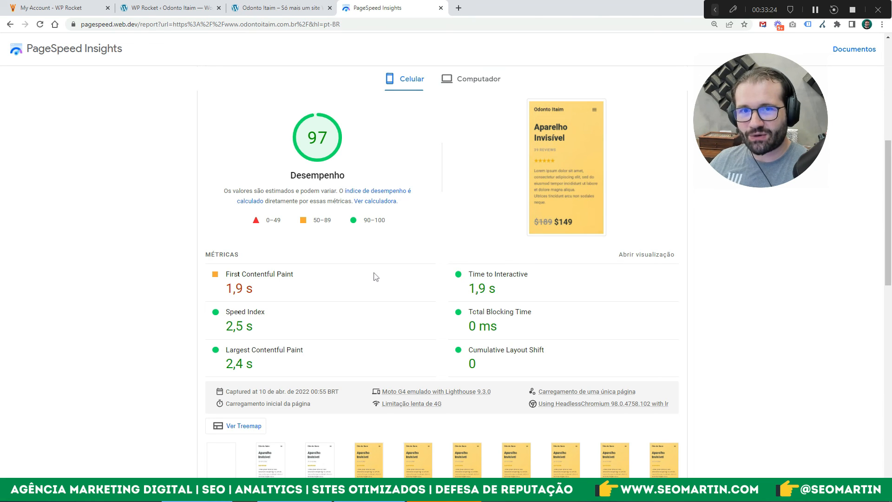
pyautogui.scroll(-1, 216, 229)
pyautogui.scroll(-6, 219, 231)
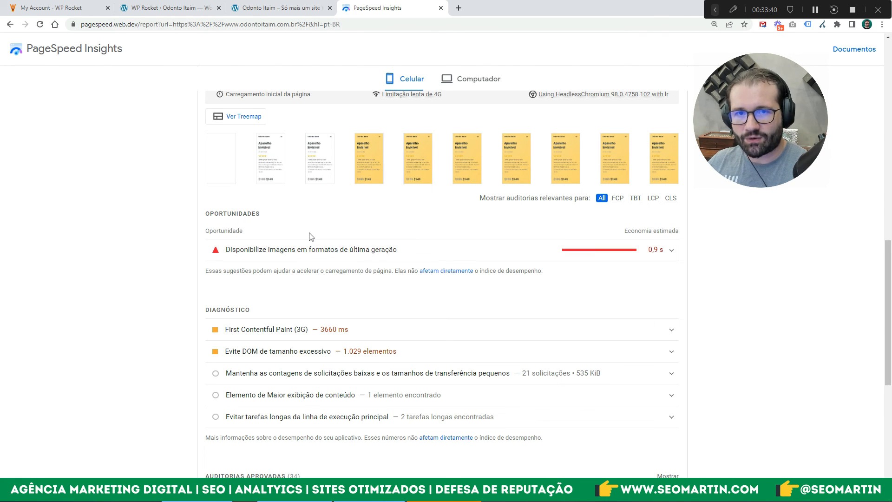
pyautogui.scroll(1, 278, 247)
pyautogui.scroll(10, 243, 241)
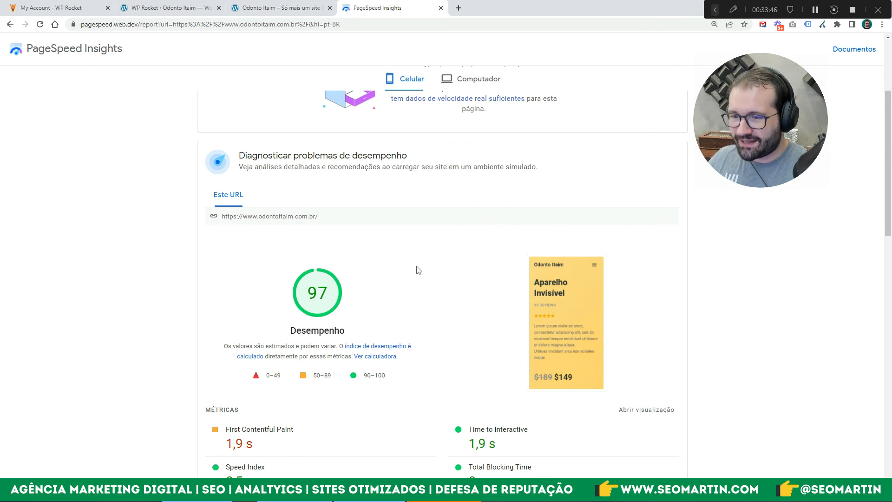
# - Check the desktop (Computador) performance results in the PageSpeed report, and switch back to the mobile (Celular) results
pyautogui.scroll(3, 428, 212)
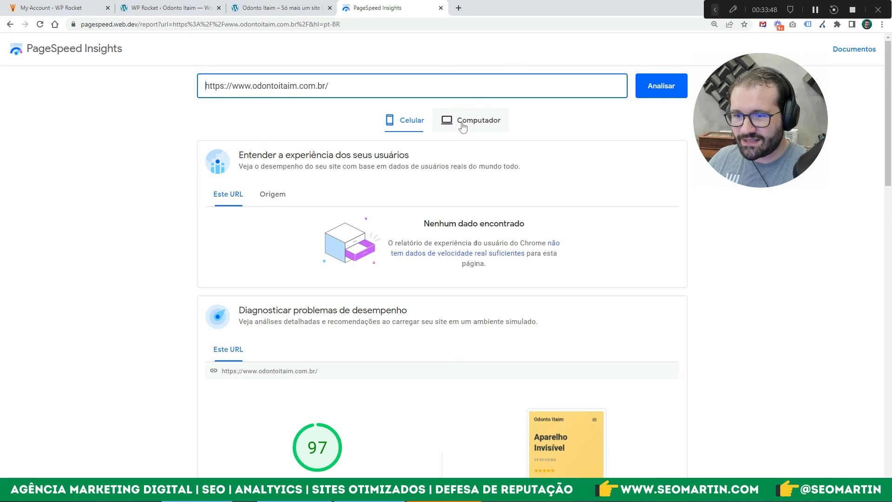
pyautogui.click(467, 120)
pyautogui.scroll(-3, 478, 151)
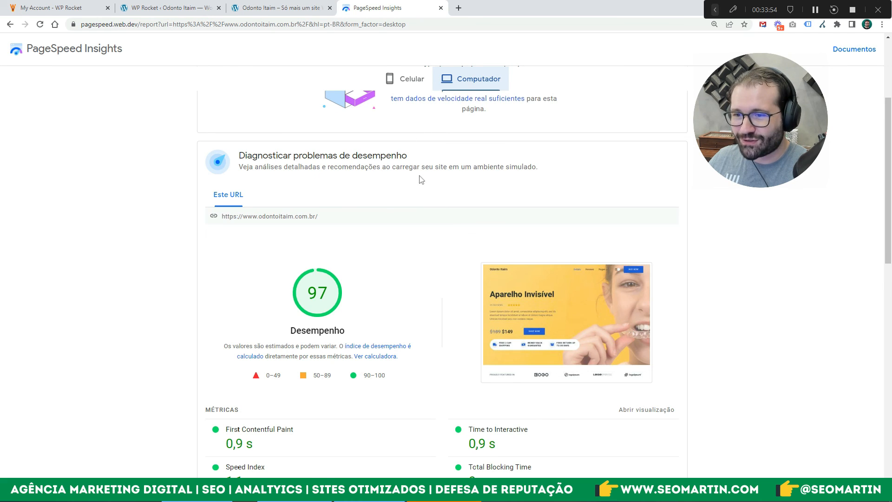
pyautogui.scroll(3, 421, 180)
pyautogui.click(404, 120)
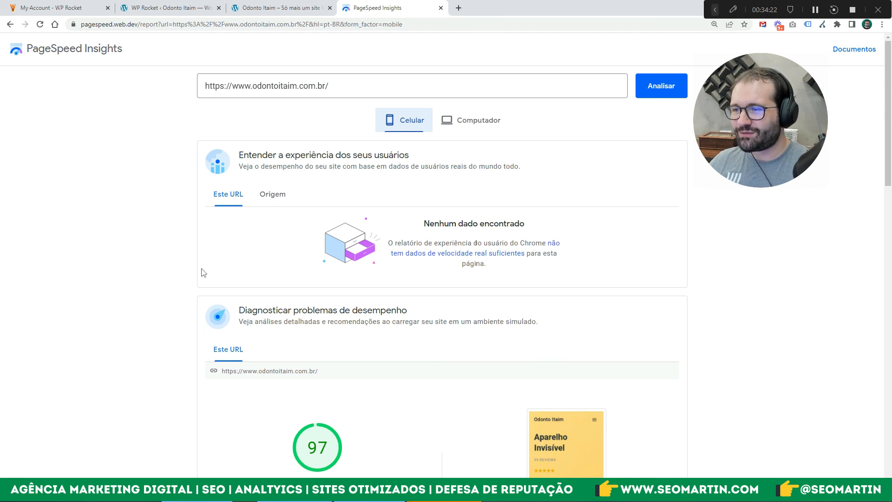
# - Return to the WP Rocket settings and review the CSS and JavaScript options under Otimizar Arquivos
pyautogui.click(170, 6)
pyautogui.click(136, 231)
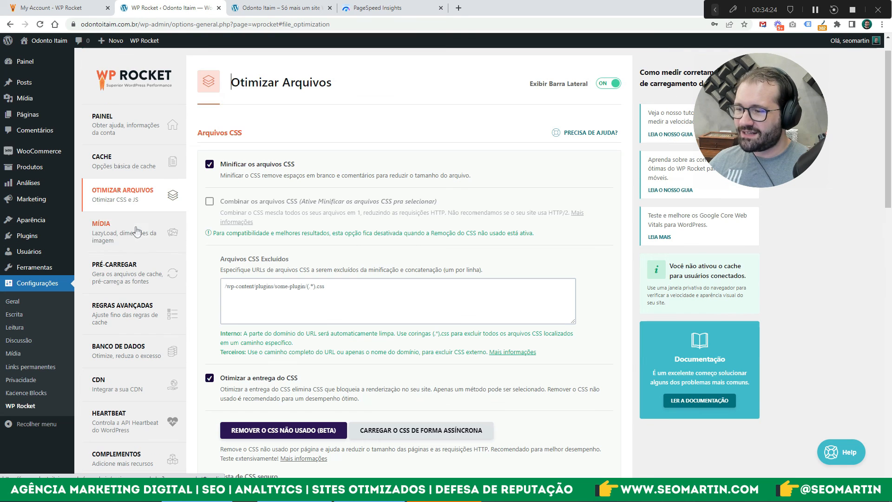
pyautogui.scroll(-3, 231, 220)
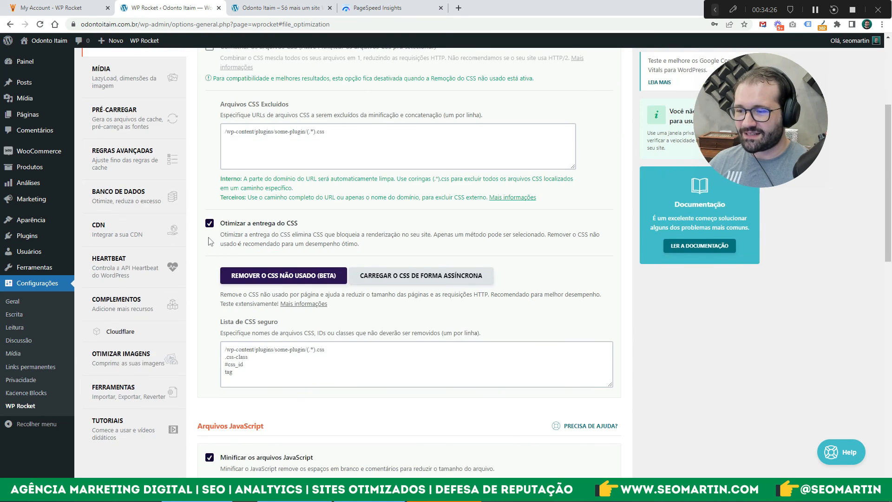
pyautogui.scroll(3, 215, 253)
pyautogui.scroll(-10, 218, 284)
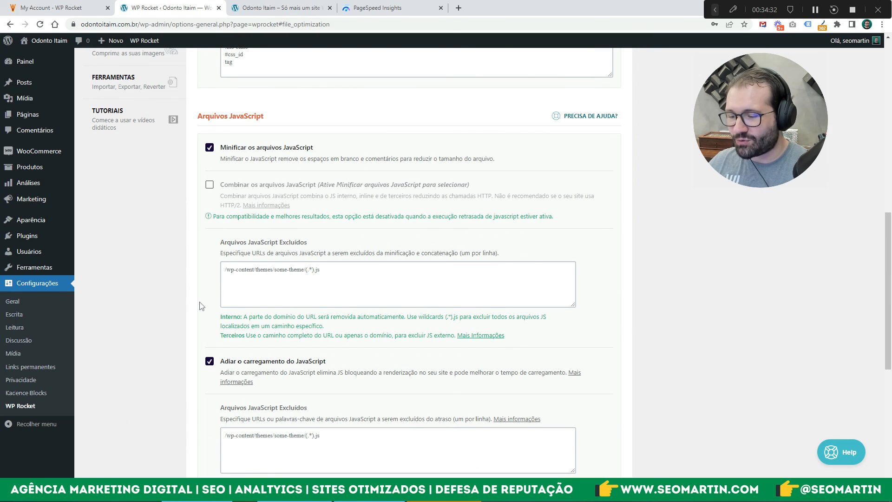
pyautogui.scroll(-3, 200, 305)
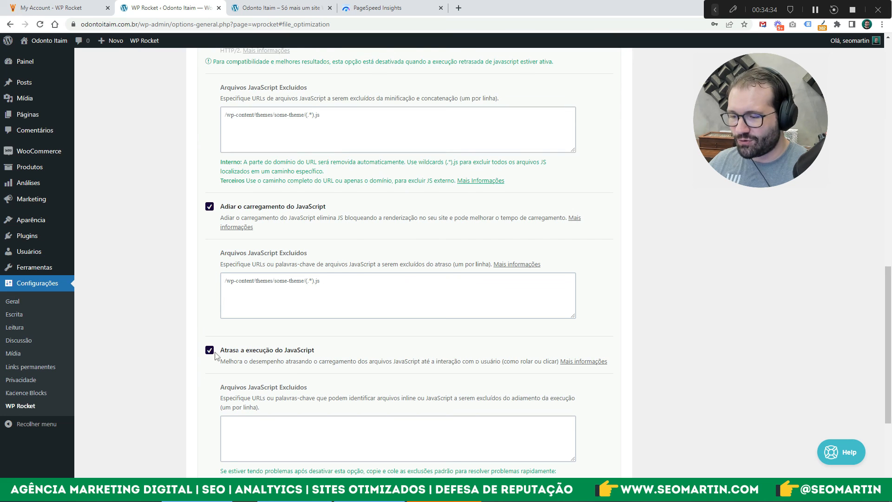
# - Disable the JavaScript options Atrasa a execução do JavaScript, Adiar o carregamento do JavaScript and Minificar os arquivos JavaScript
pyautogui.click(209, 351)
pyautogui.click(209, 225)
pyautogui.scroll(5, 208, 231)
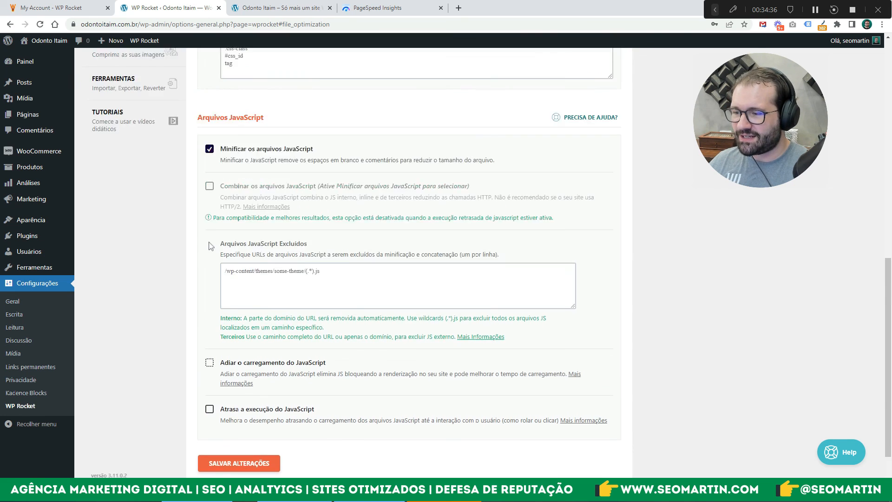
pyautogui.click(209, 263)
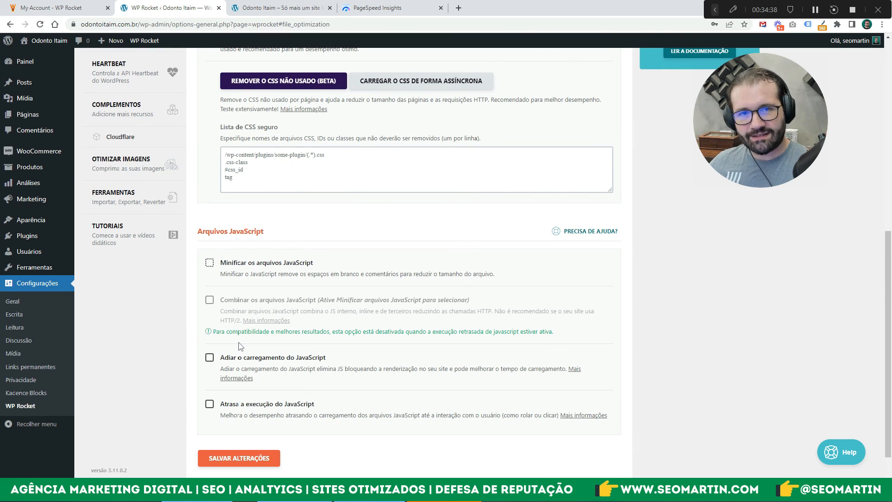
# - Re-enable JavaScript minification, deferred JavaScript loading and delayed JavaScript execution under Arquivos JavaScript
pyautogui.scroll(-1, 238, 344)
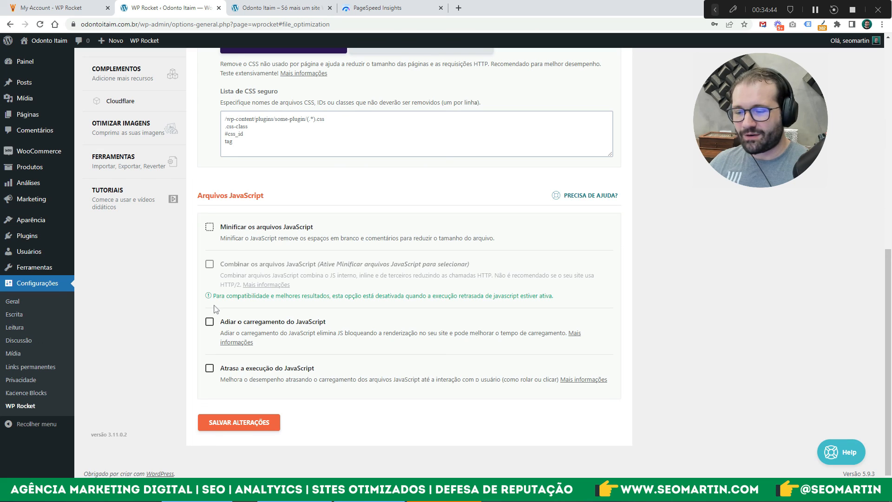
pyautogui.click(211, 227)
pyautogui.click(279, 308)
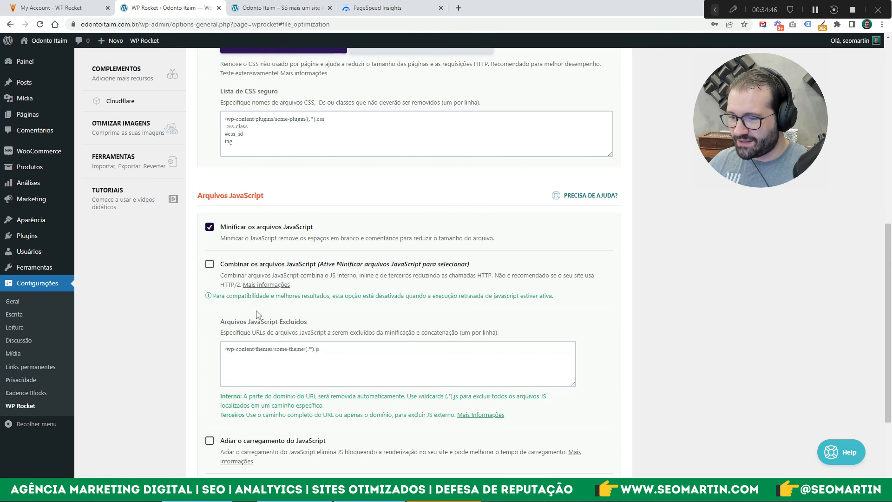
pyautogui.scroll(-3, 218, 331)
pyautogui.click(209, 322)
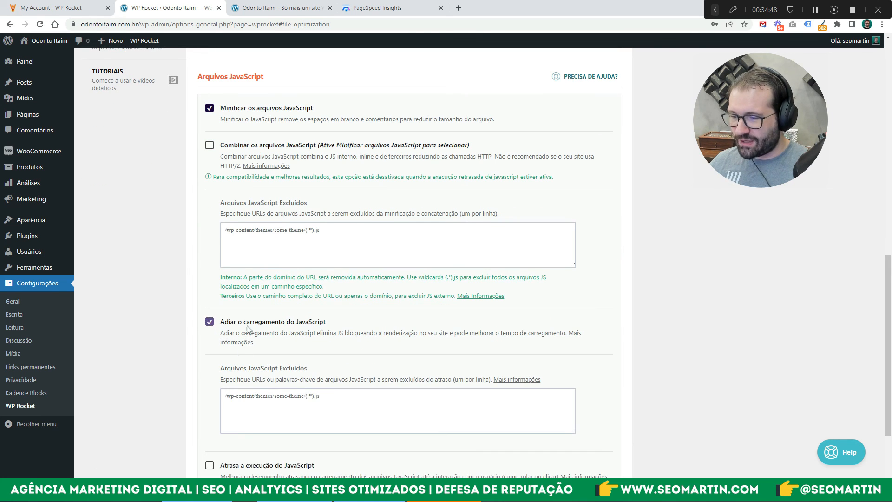
pyautogui.scroll(-2, 225, 344)
pyautogui.click(213, 369)
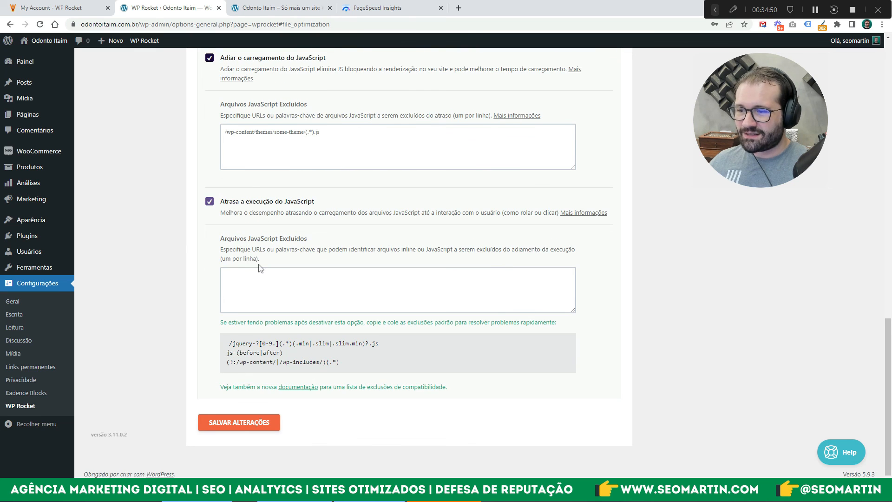
# - Place the cursor in the Arquivos JavaScript Excluídos field under Adiar o carregamento do JavaScript
pyautogui.scroll(3, 260, 267)
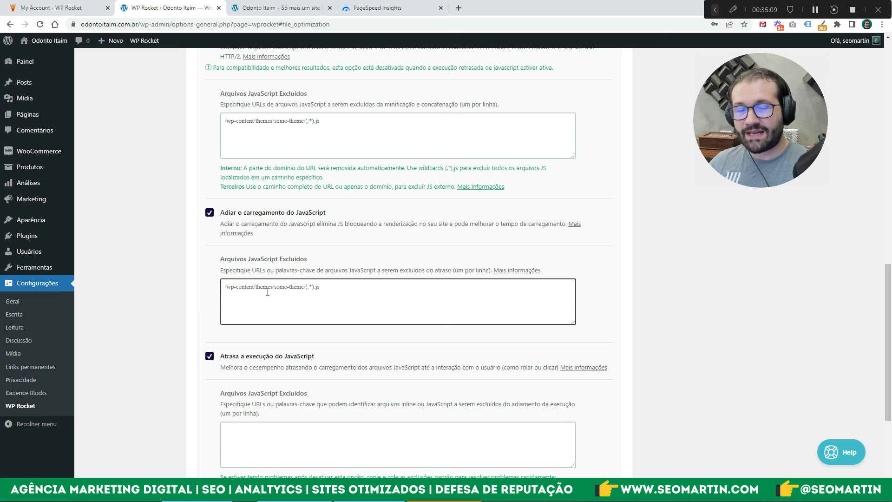
pyautogui.click(268, 292)
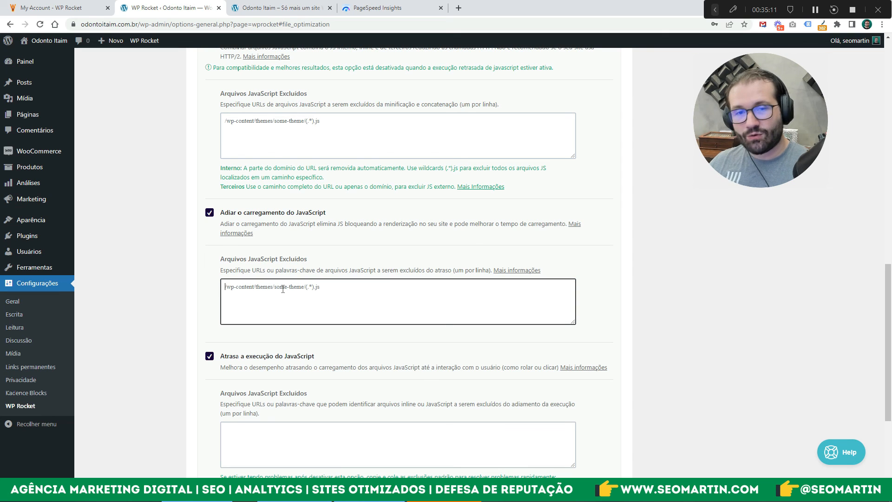